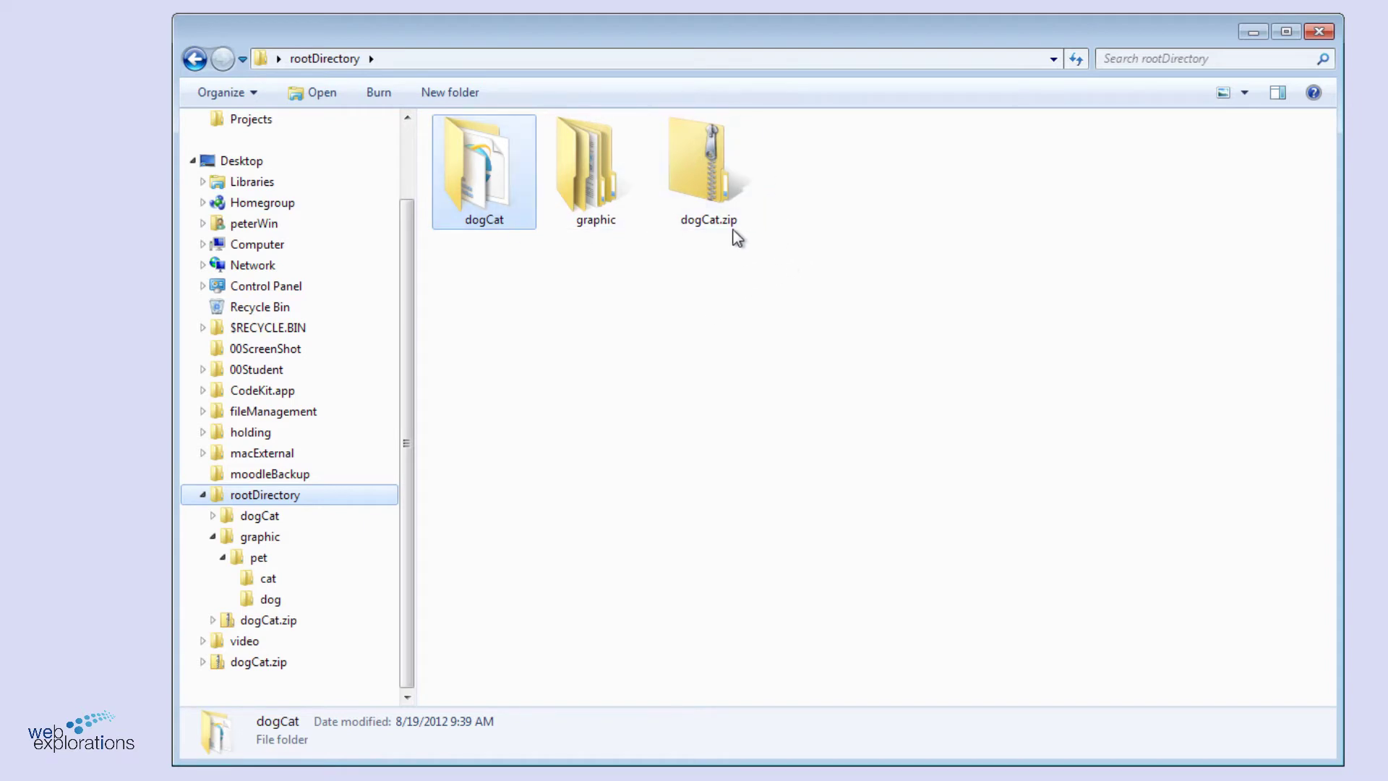
# Look through the graphic and pet folders, then open dogCat from rootDirectory
pyautogui.moveTo(700, 225)
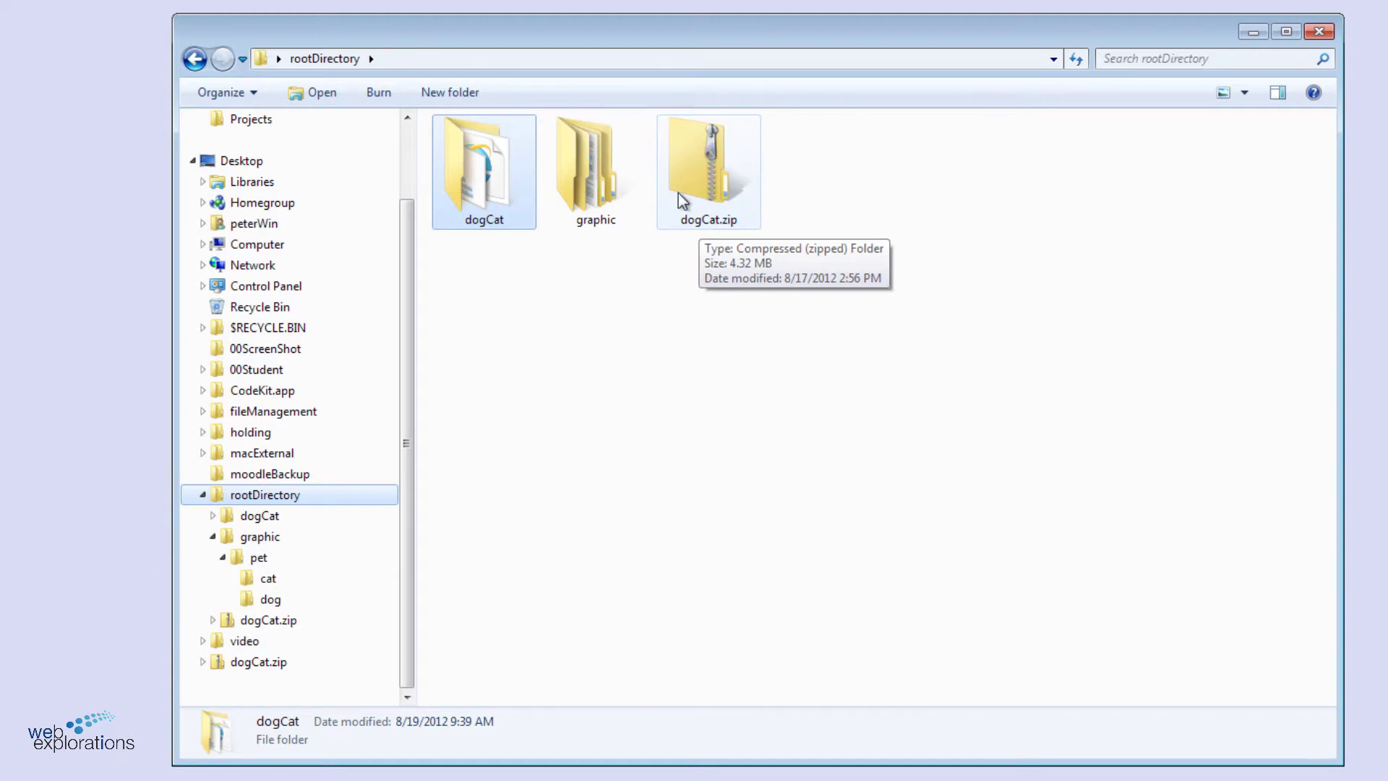
pyautogui.click(595, 184)
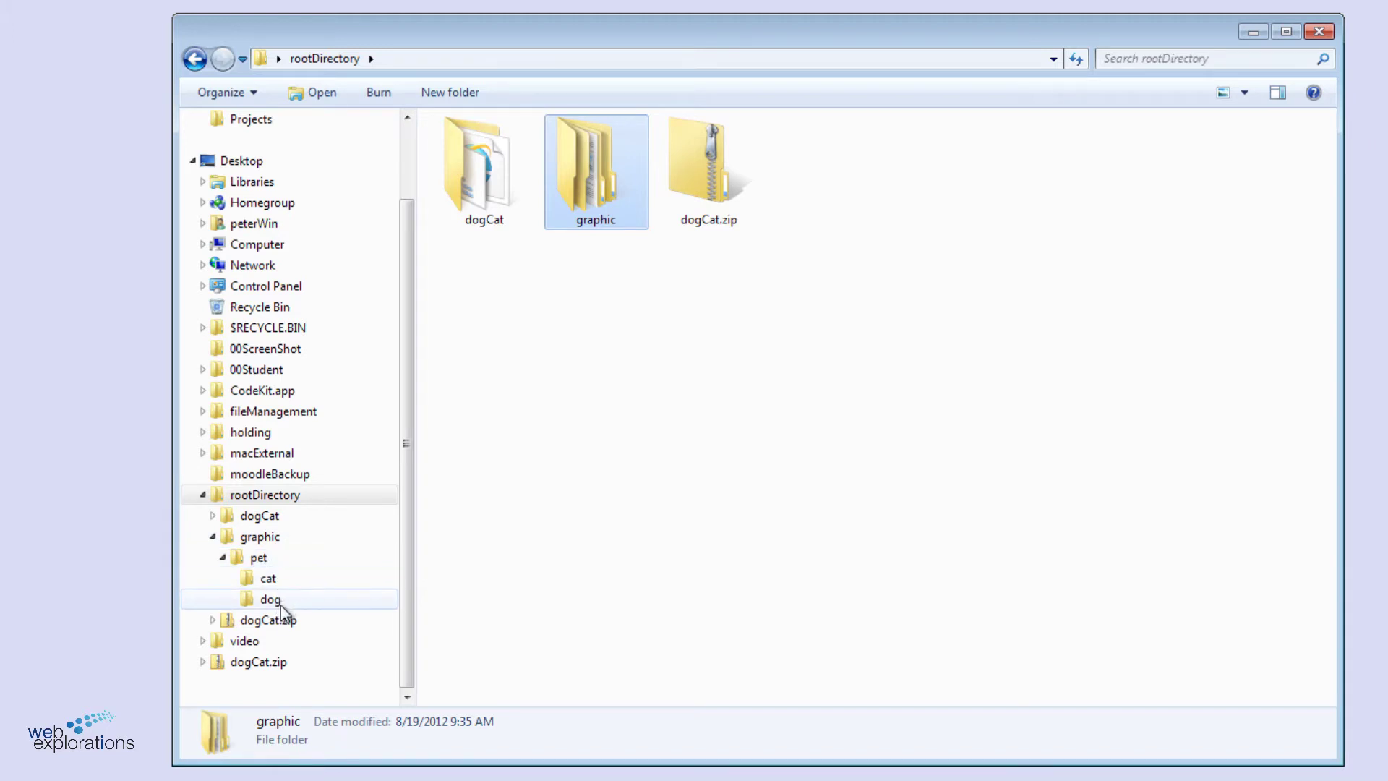
pyautogui.doubleClick(602, 201)
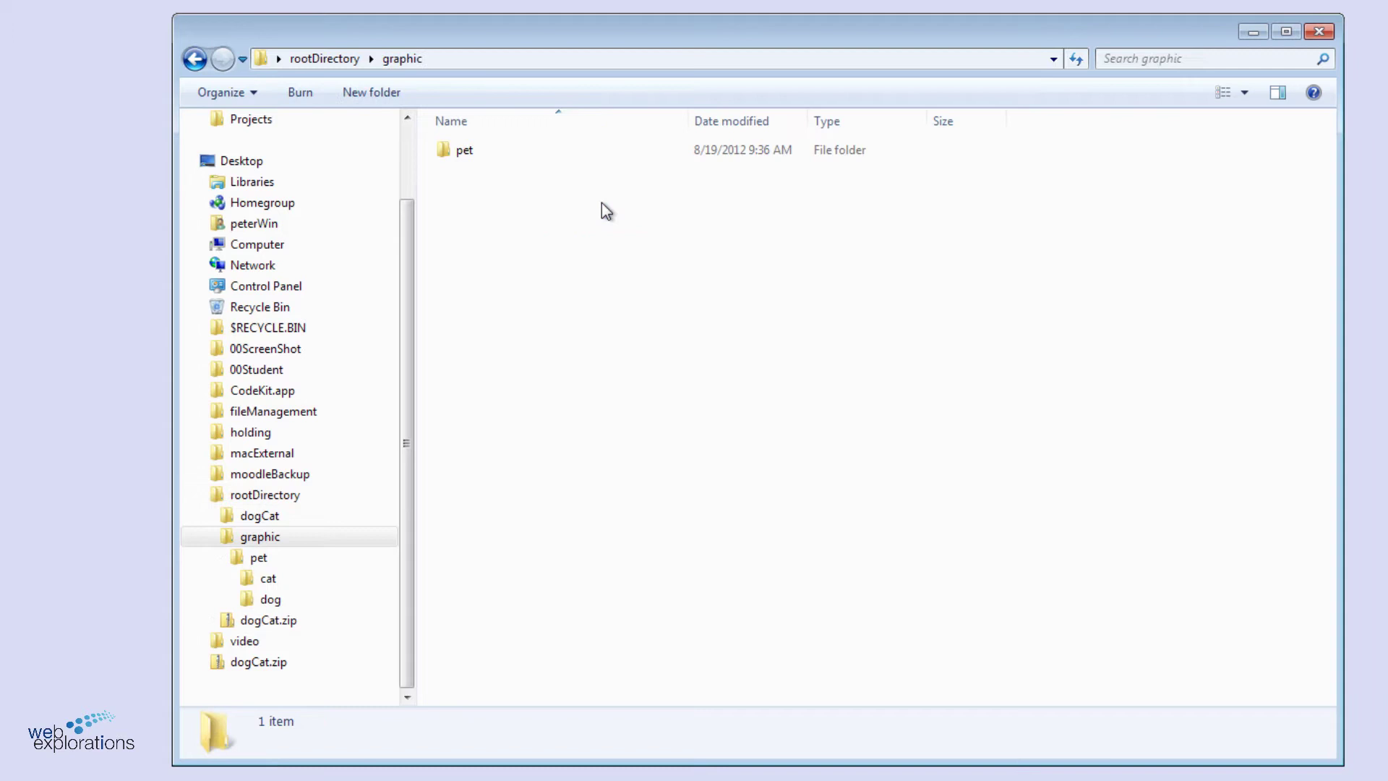
pyautogui.doubleClick(437, 151)
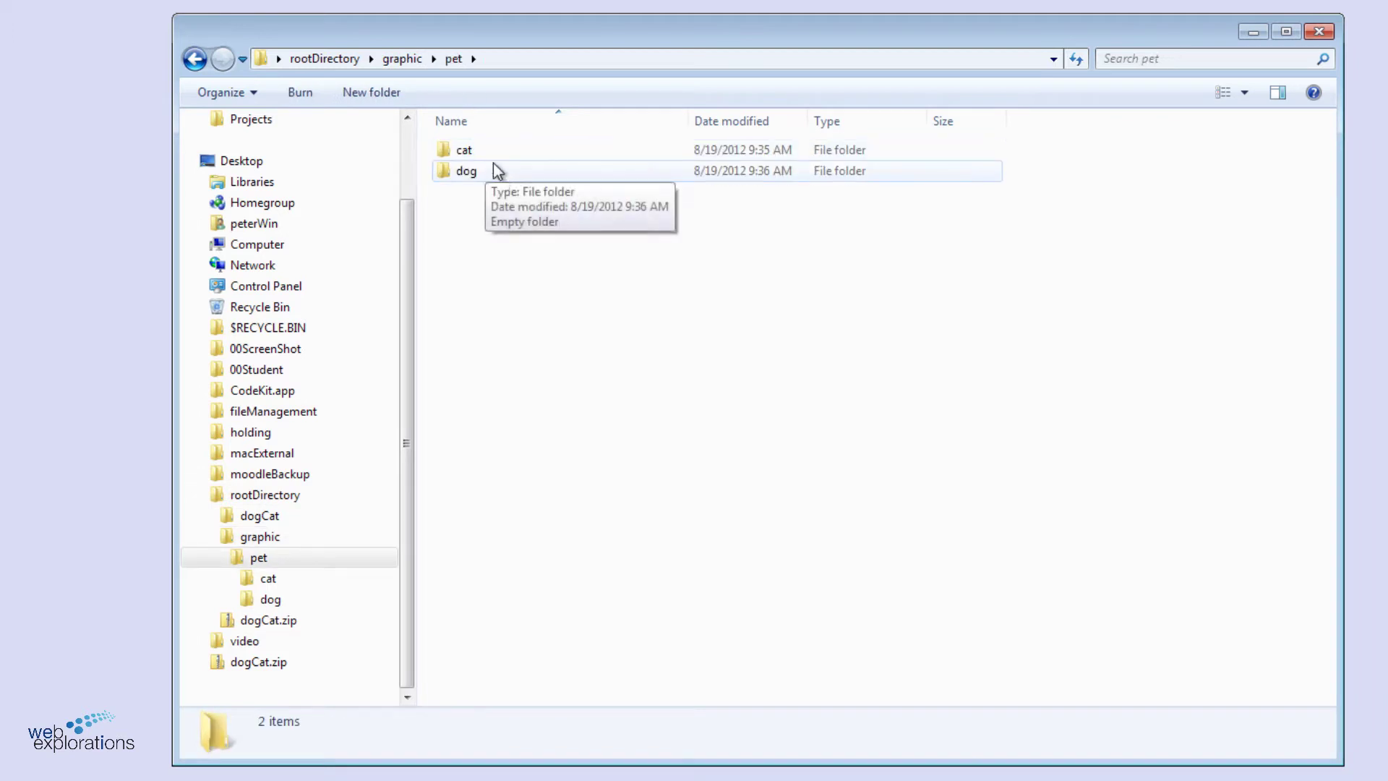
pyautogui.click(301, 58)
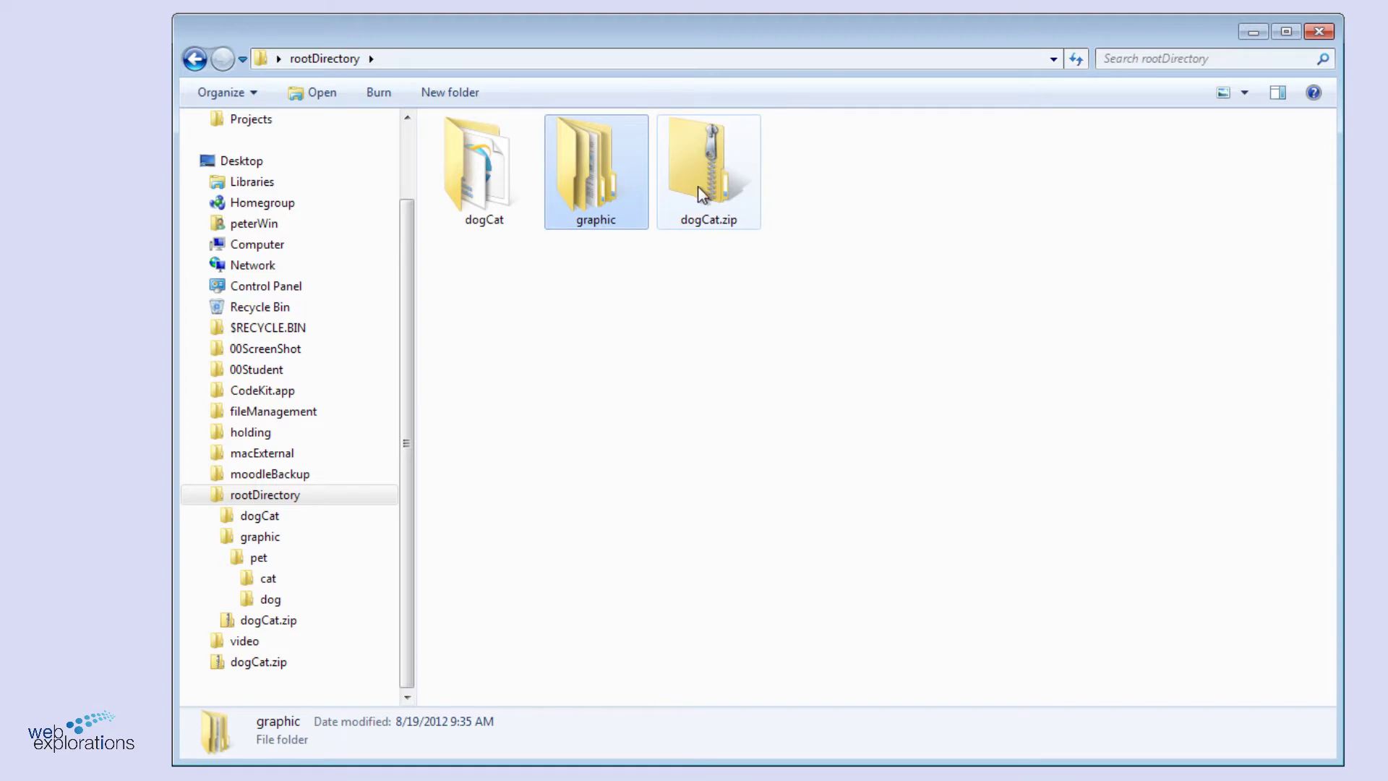
pyautogui.moveTo(709, 185)
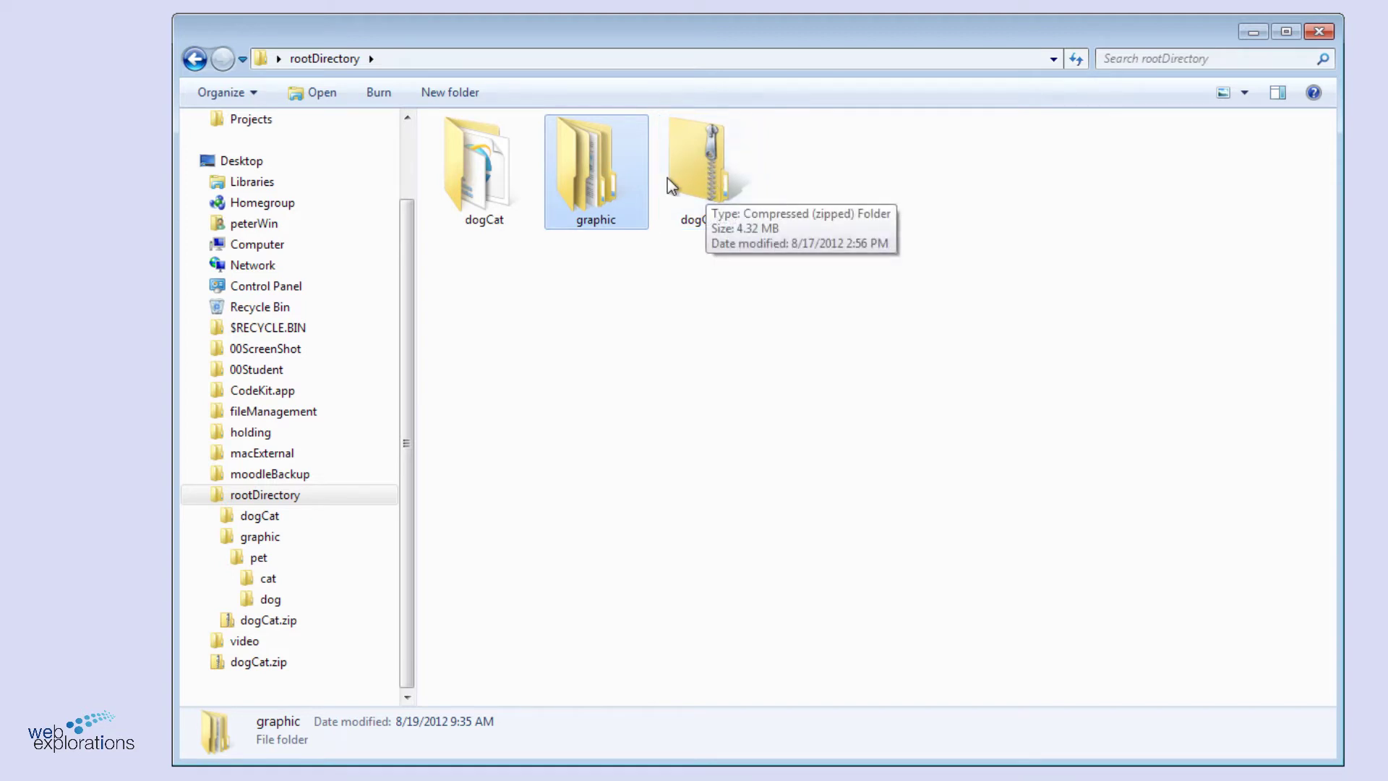
pyautogui.doubleClick(481, 181)
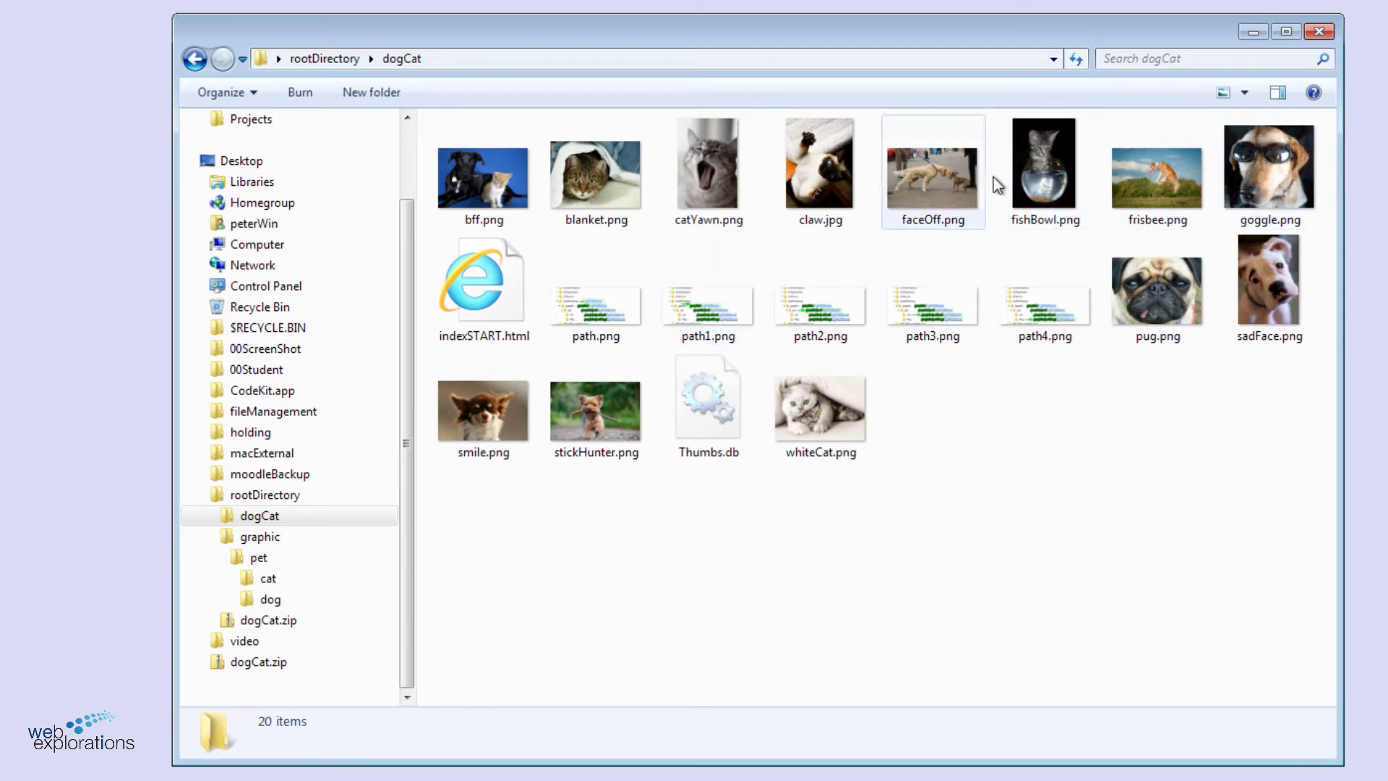
# Select path.png through path4.png as one continuous range
pyautogui.moveTo(596, 194)
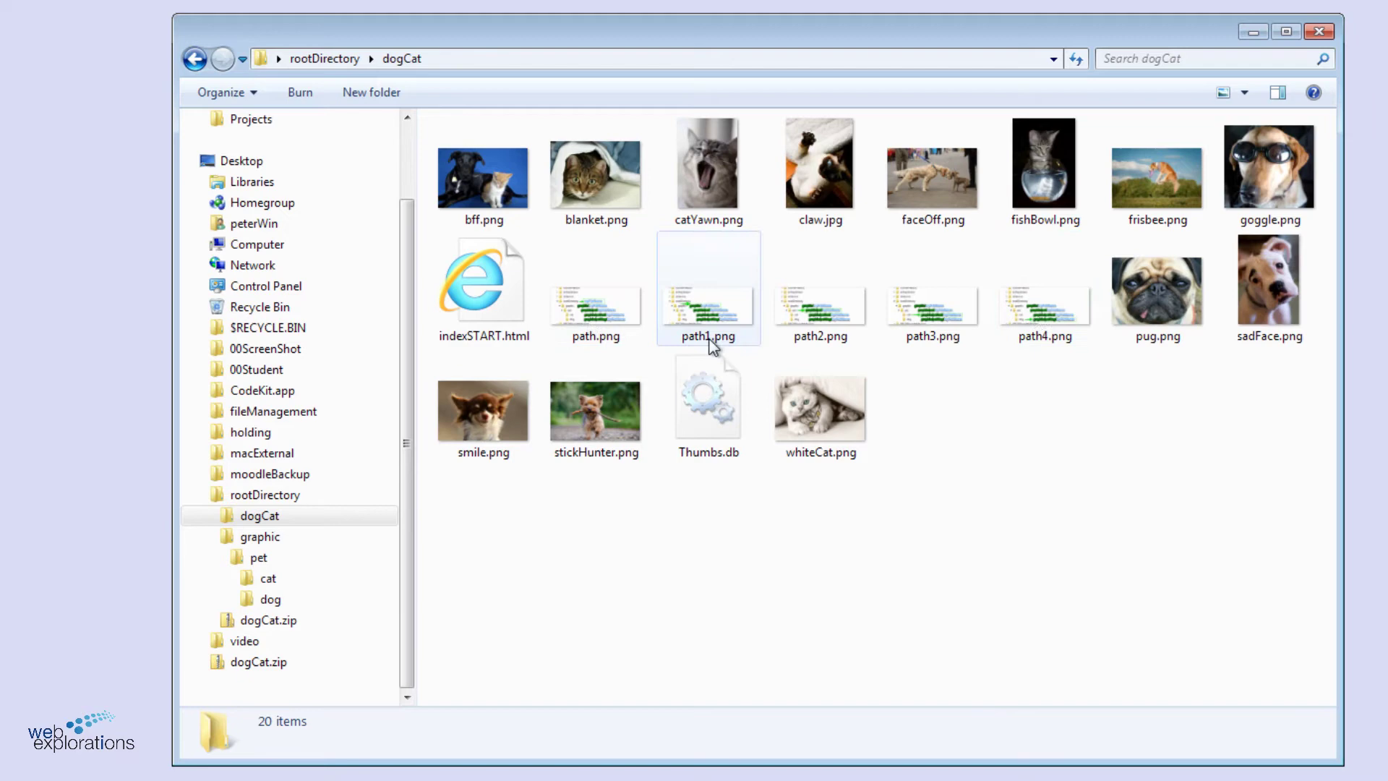
pyautogui.click(583, 316)
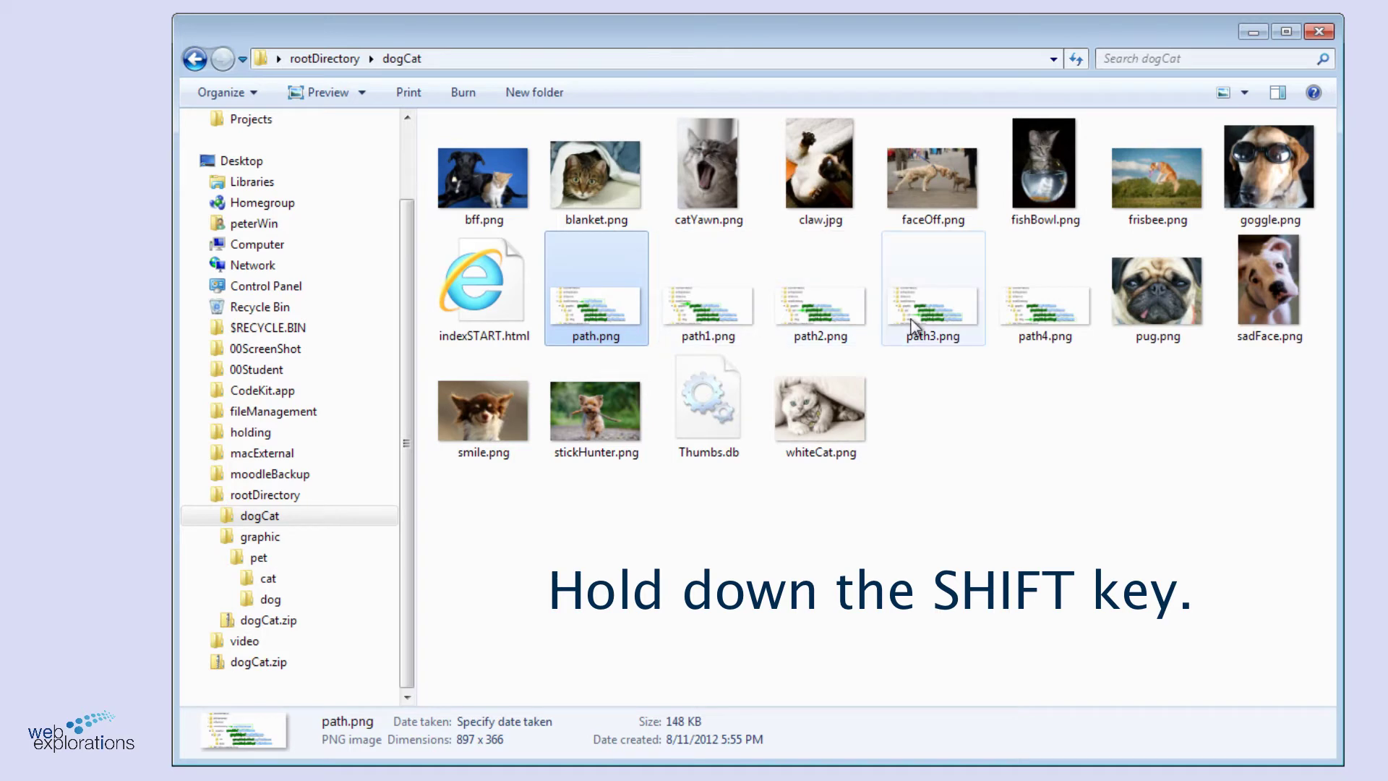
pyautogui.keyDown('shift'); pyautogui.click(1042, 317); pyautogui.keyUp('shift')
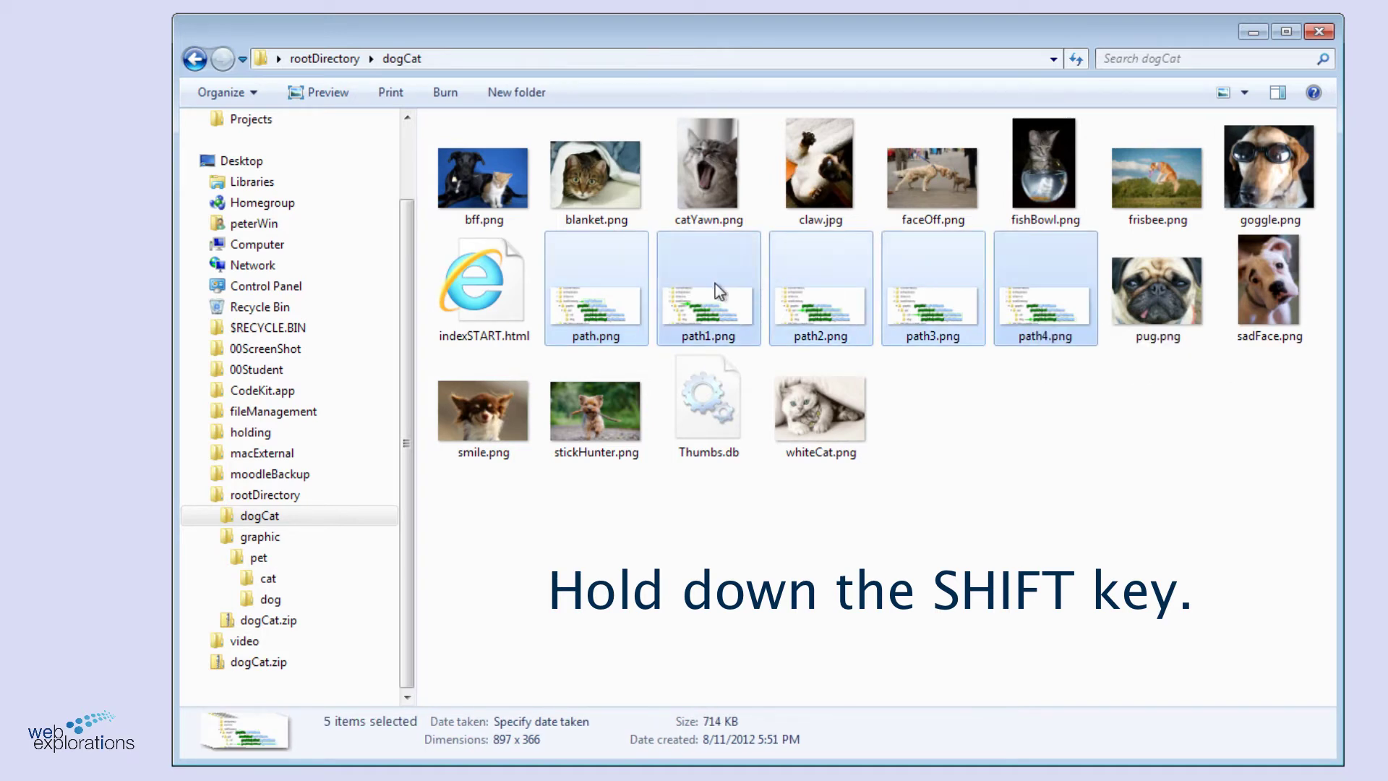
# Select bff.png through fishBowl.png as a range, then deselect bff.png and faceOff.png
pyautogui.click(978, 454)
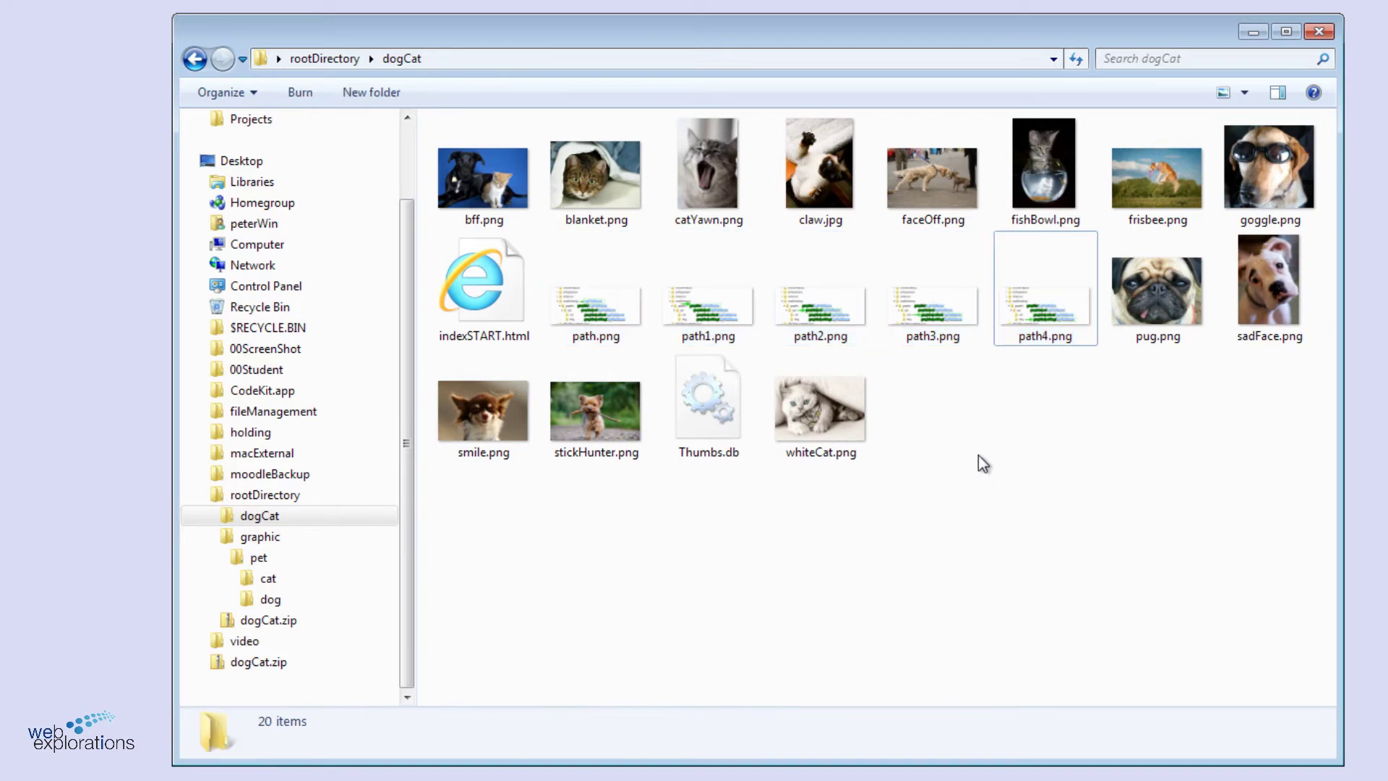
pyautogui.click(483, 186)
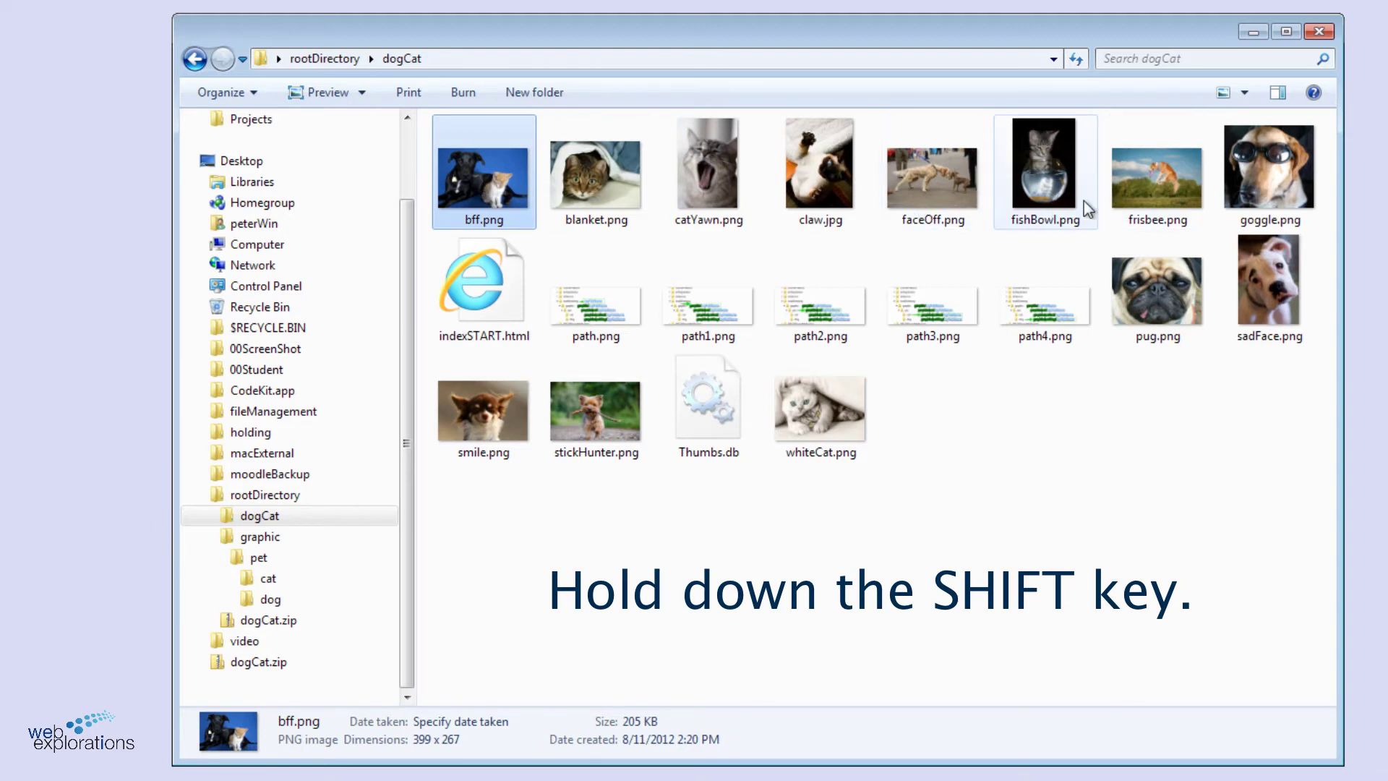
pyautogui.keyDown('shift'); pyautogui.click(1052, 193); pyautogui.keyUp('shift')
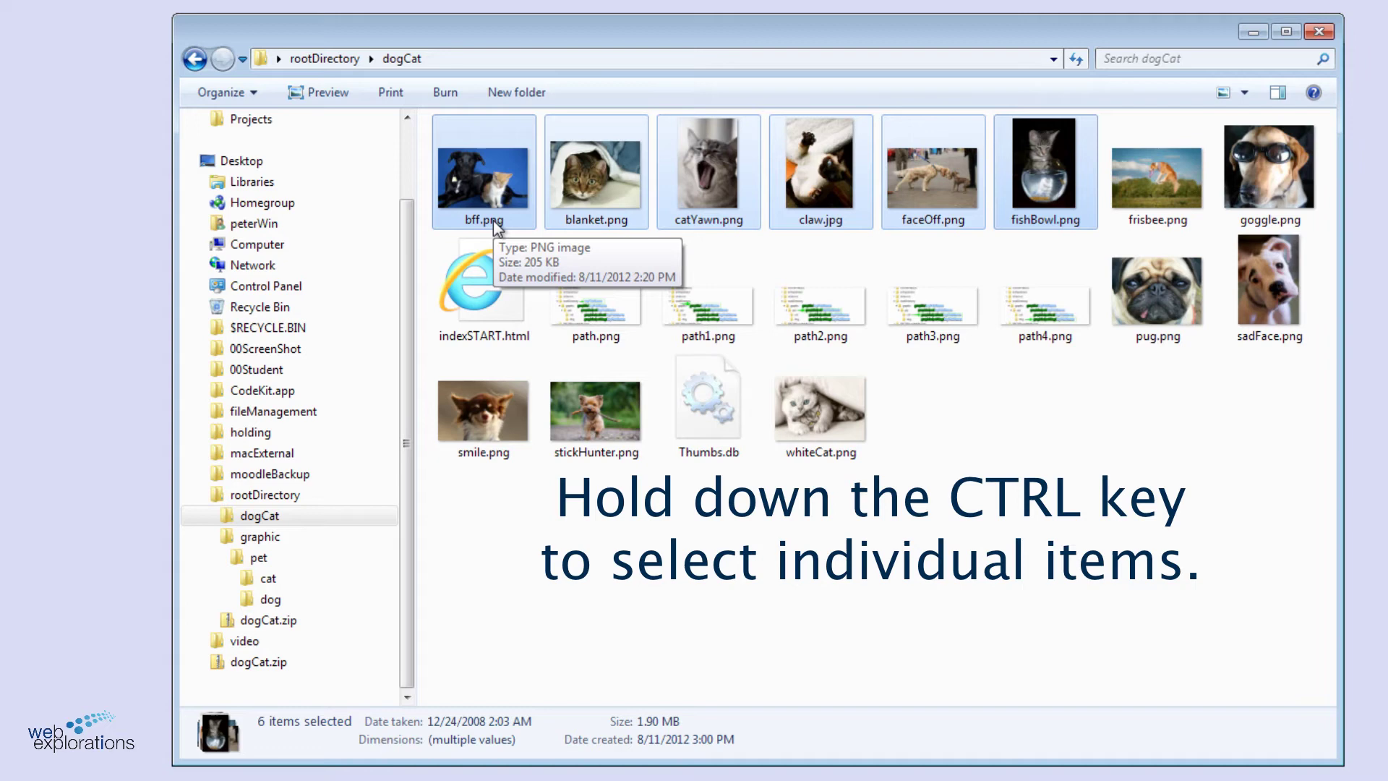
pyautogui.keyDown('ctrl'); pyautogui.click(485, 179); pyautogui.keyUp('ctrl')
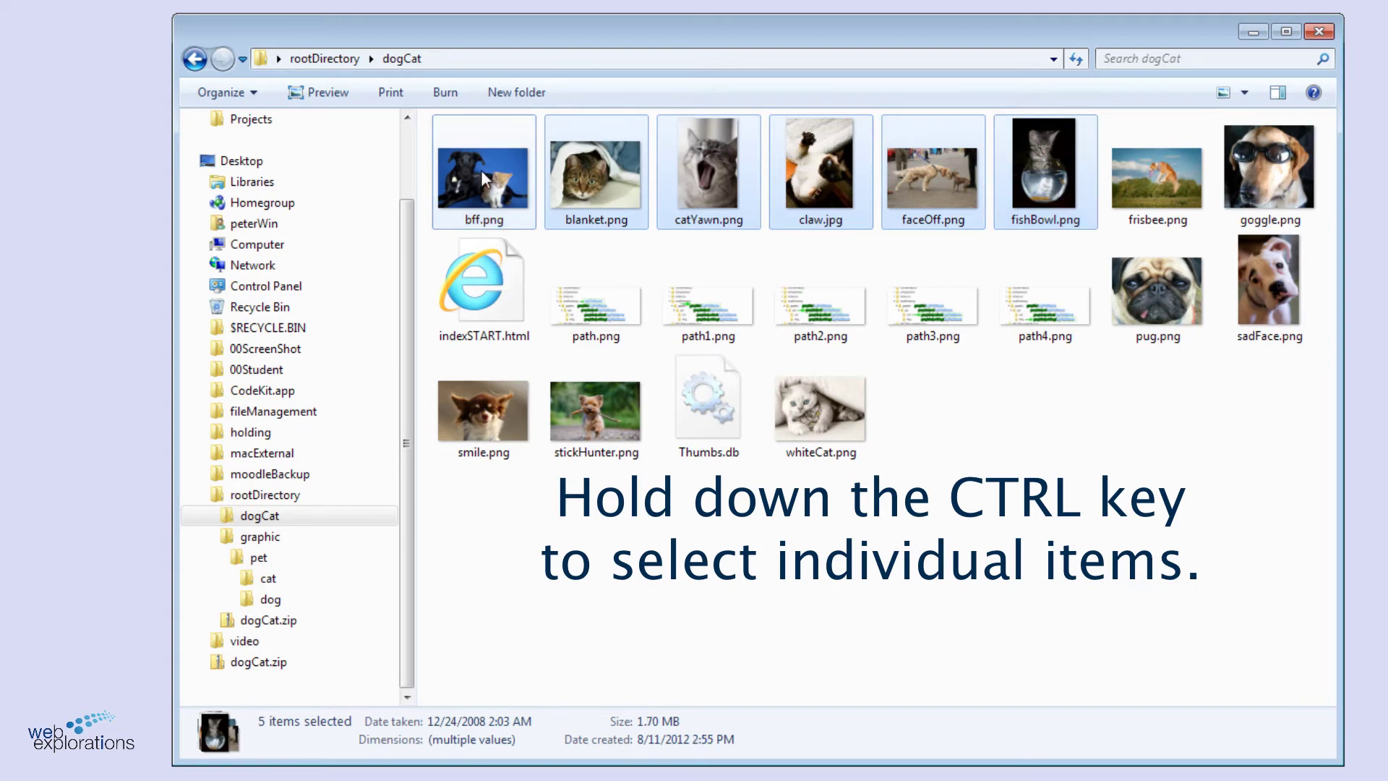
pyautogui.keyDown('ctrl'); pyautogui.click(483, 178); pyautogui.keyUp('ctrl')
pyautogui.keyDown('ctrl'); pyautogui.click(483, 177); pyautogui.keyUp('ctrl')
pyautogui.keyDown('ctrl'); pyautogui.click(926, 189); pyautogui.keyUp('ctrl')
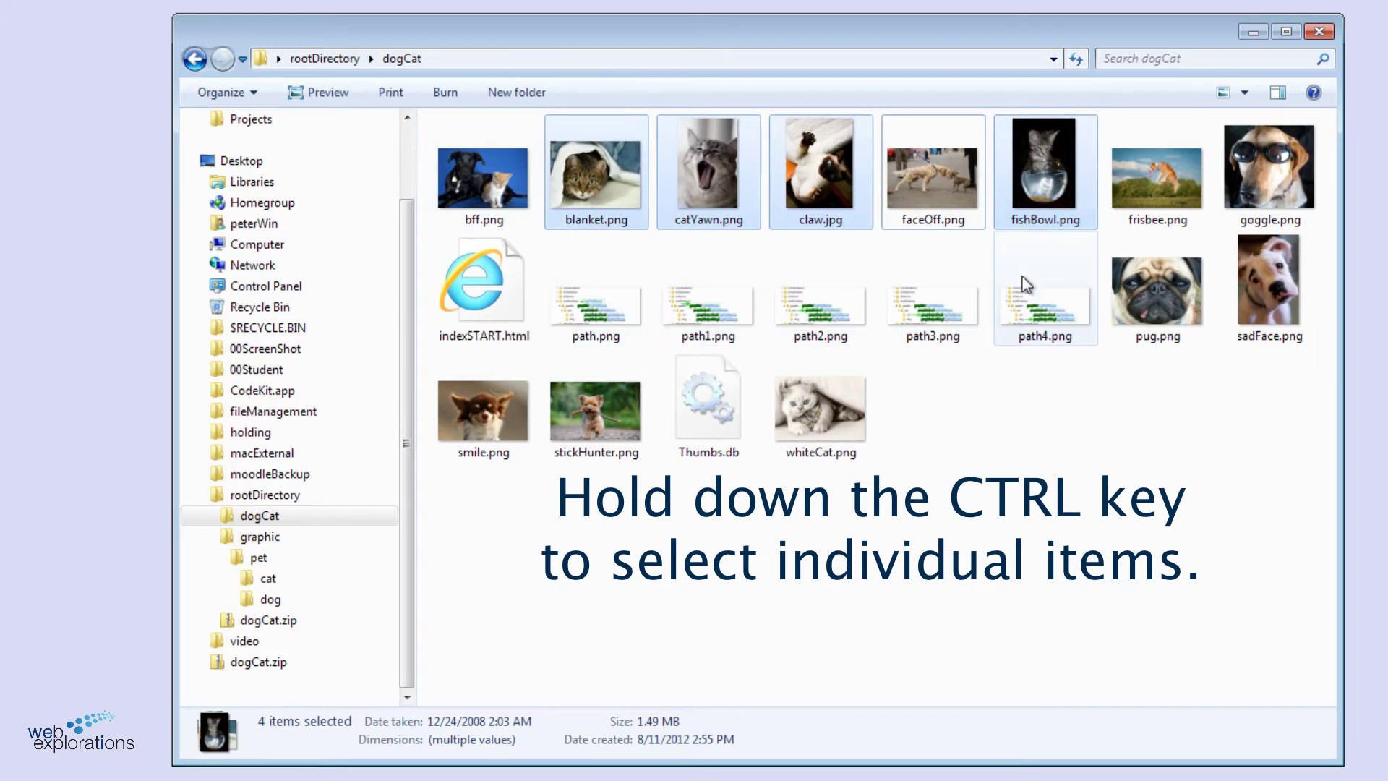
# Clear the selection and pick blanket.png, catYawn.png, claw.jpg and fishBowl.png individually
pyautogui.click(1027, 463)
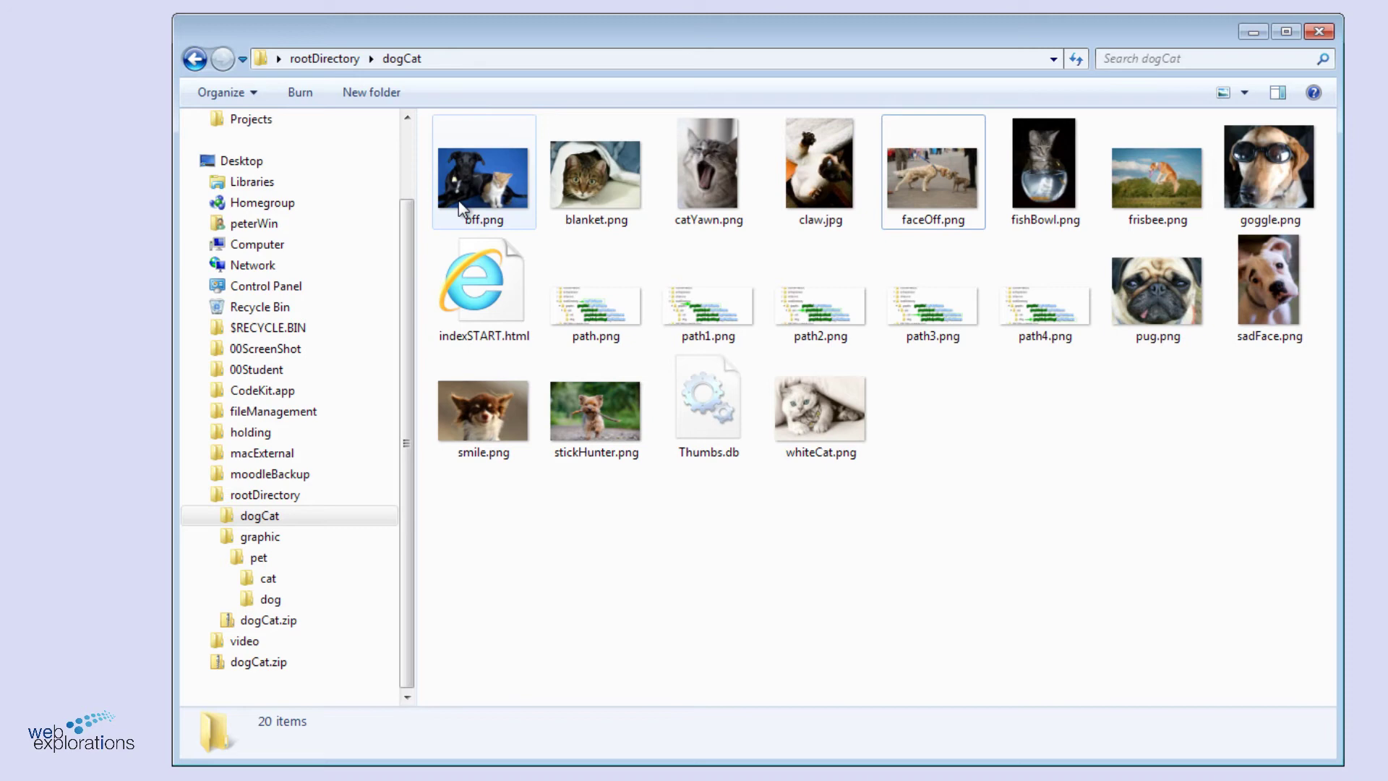
pyautogui.click(570, 181)
pyautogui.keyDown('ctrl'); pyautogui.click(712, 180); pyautogui.keyUp('ctrl')
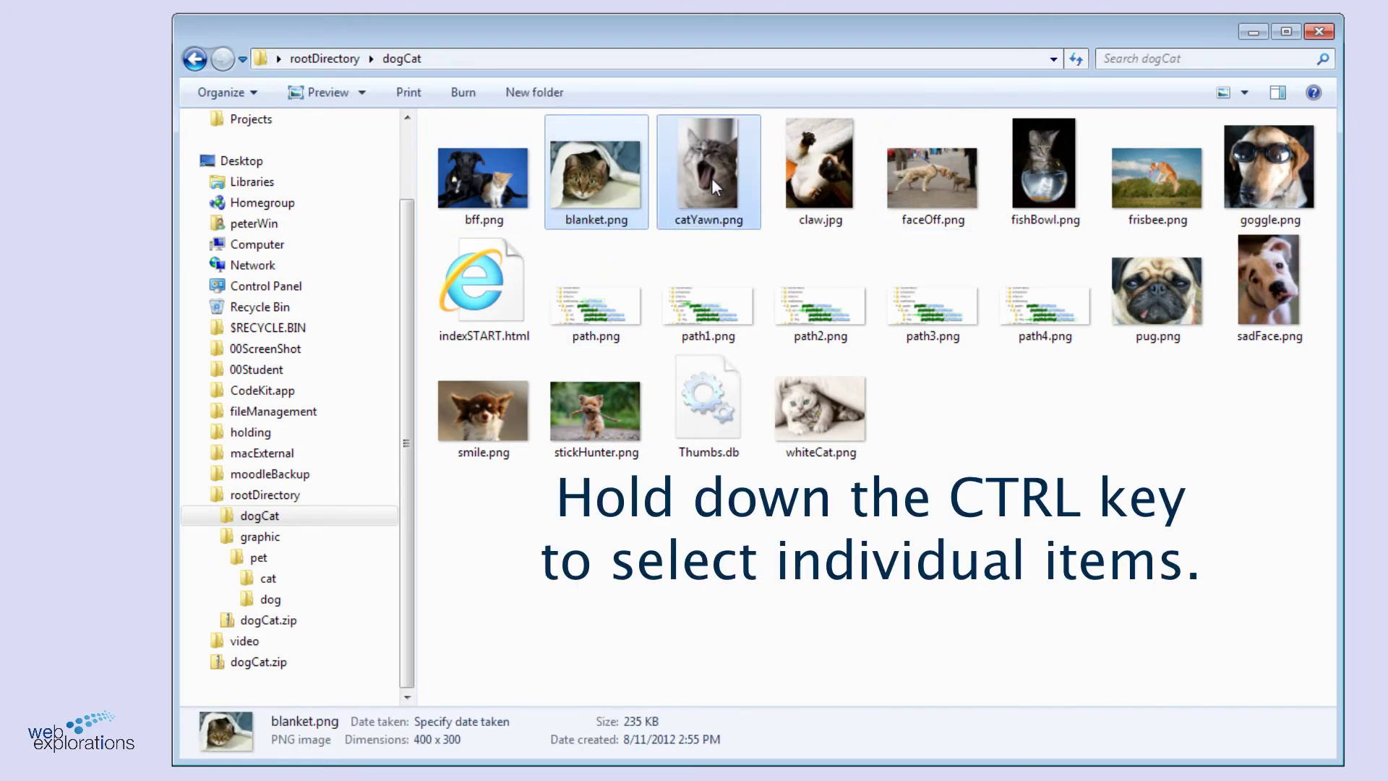
pyautogui.keyDown('ctrl'); pyautogui.click(820, 174); pyautogui.keyUp('ctrl')
pyautogui.keyDown('ctrl'); pyautogui.click(1030, 208); pyautogui.keyUp('ctrl')
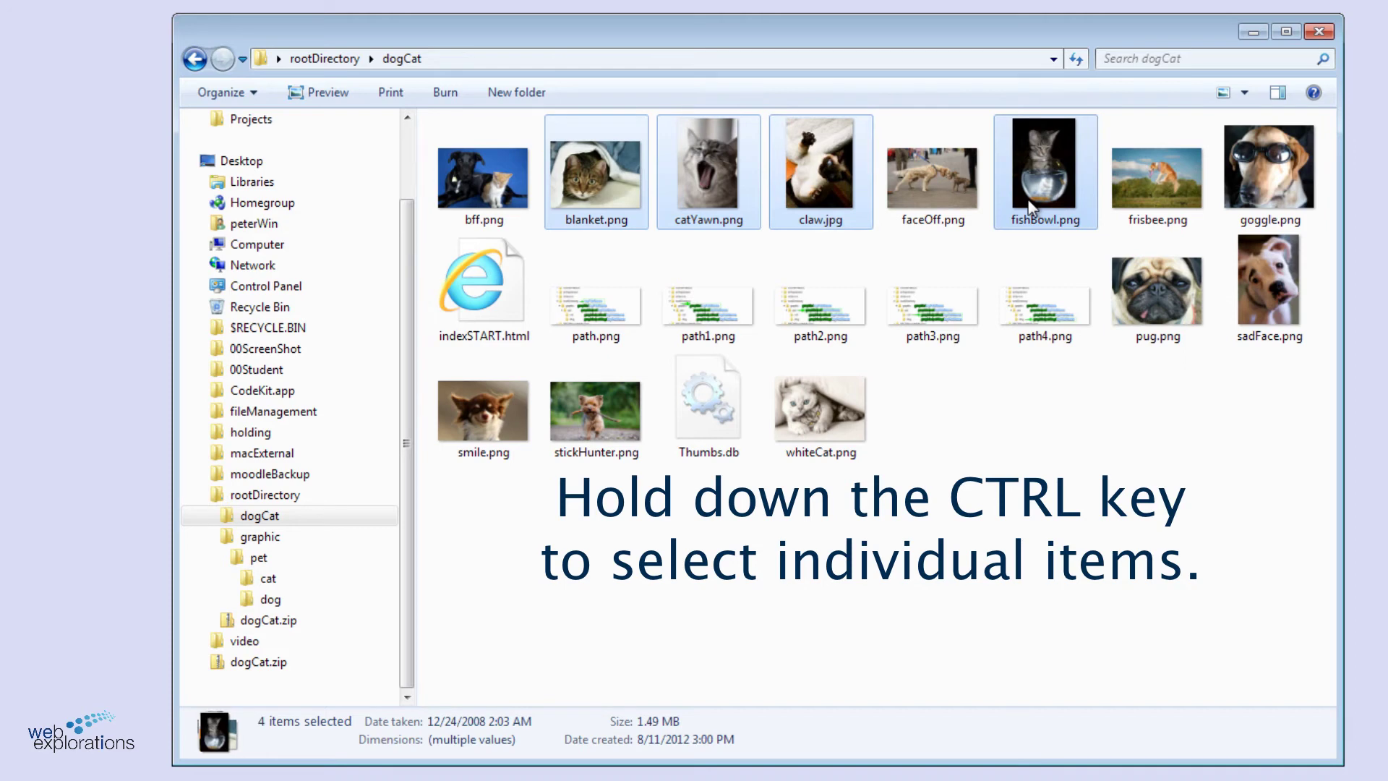
# Switch the dogCat folder to List view and deselect the four images
pyautogui.click(1245, 94)
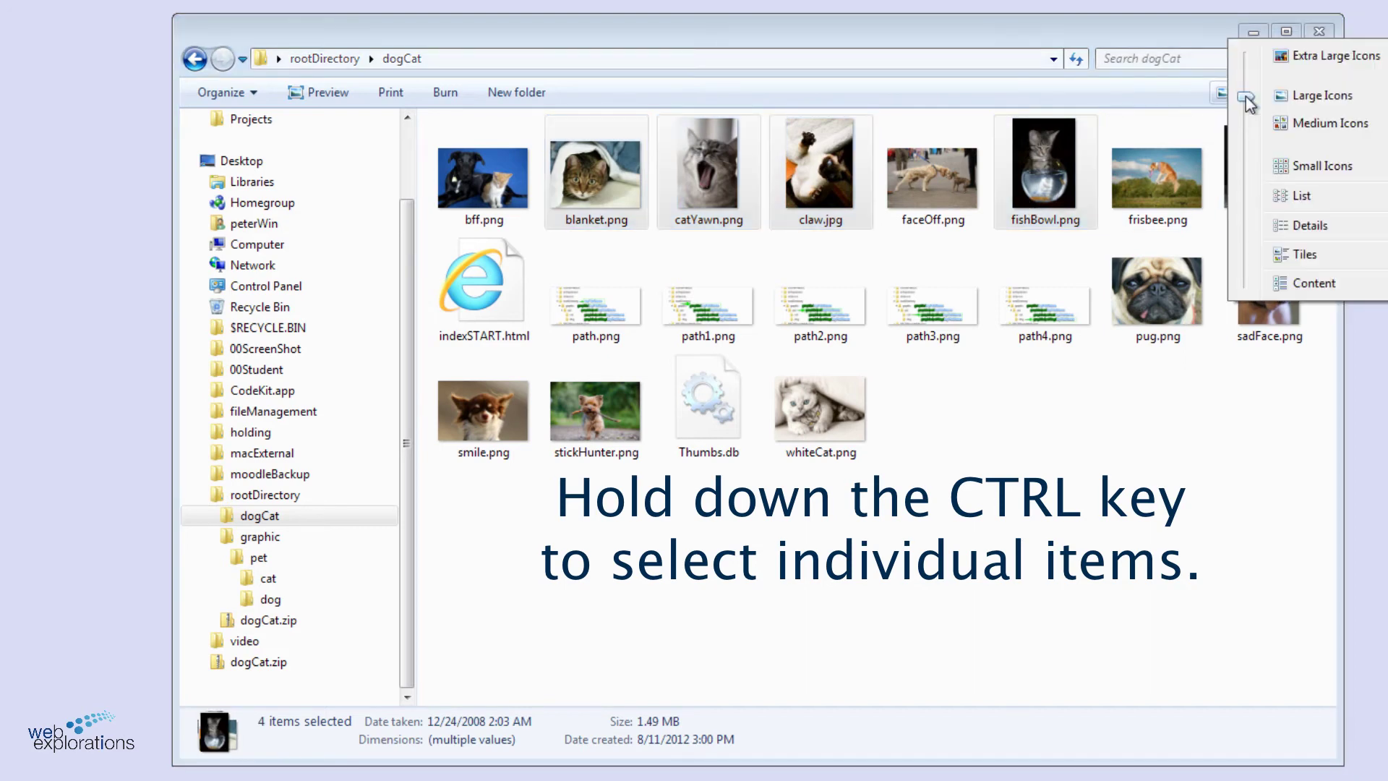
pyautogui.click(1298, 196)
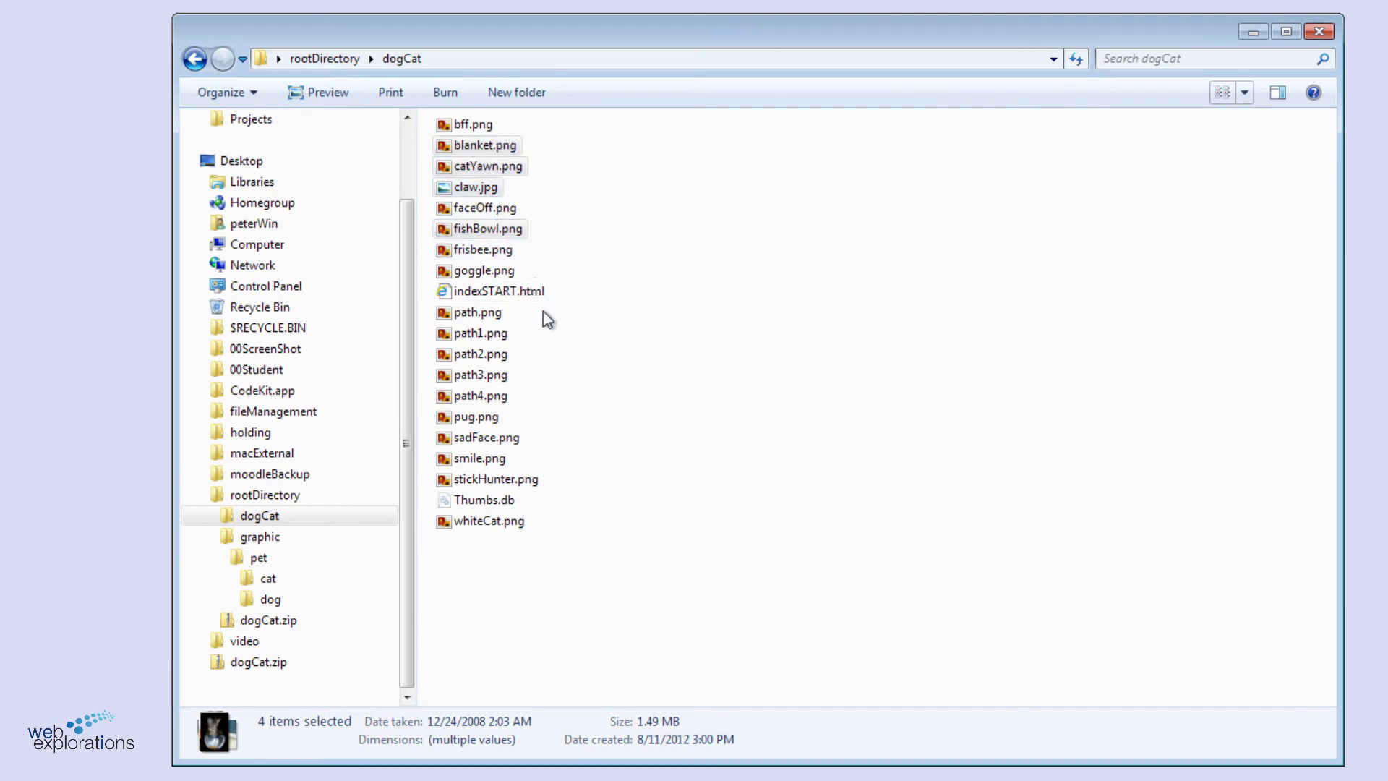
pyautogui.click(755, 512)
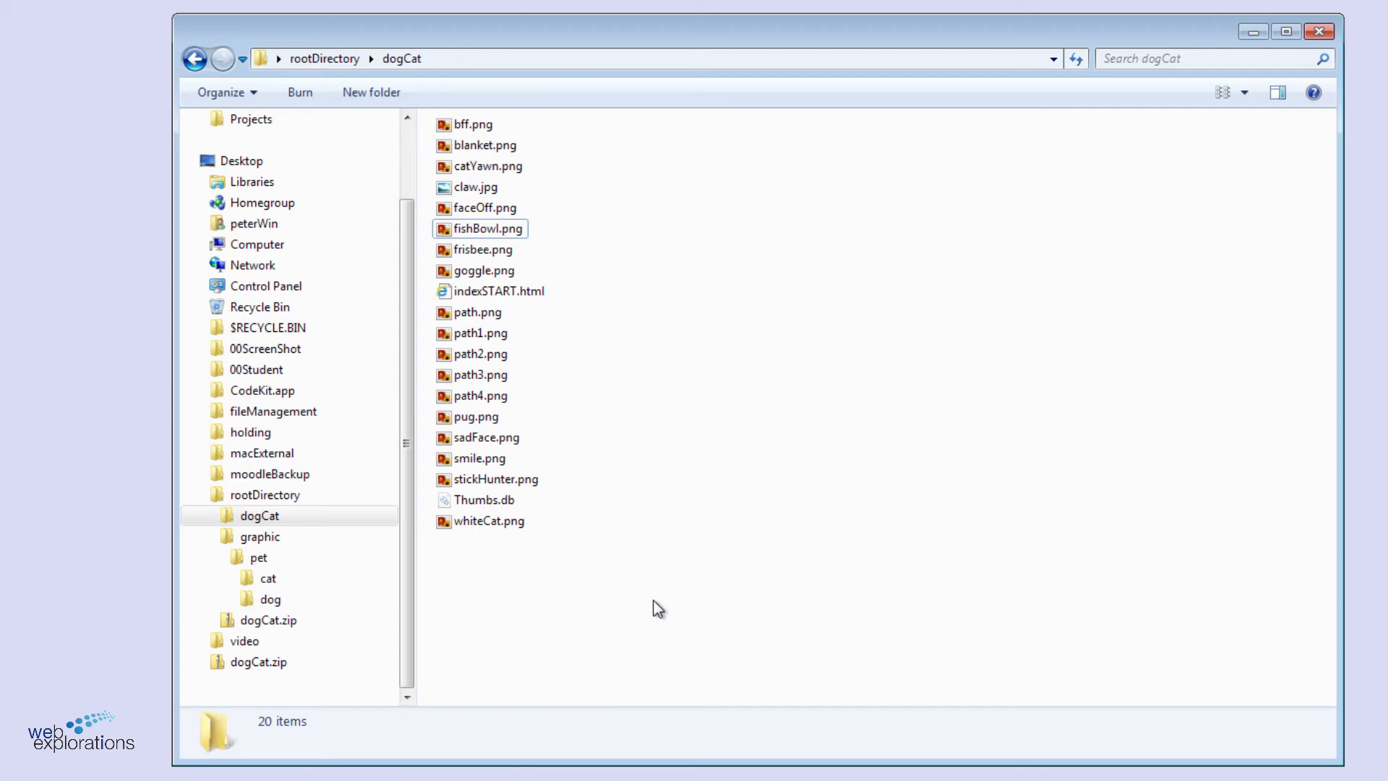
# Drag-select faceOff.png through whiteCat.png, then deselect four of the path images
pyautogui.moveTo(650, 595); pyautogui.dragTo(376, 206)
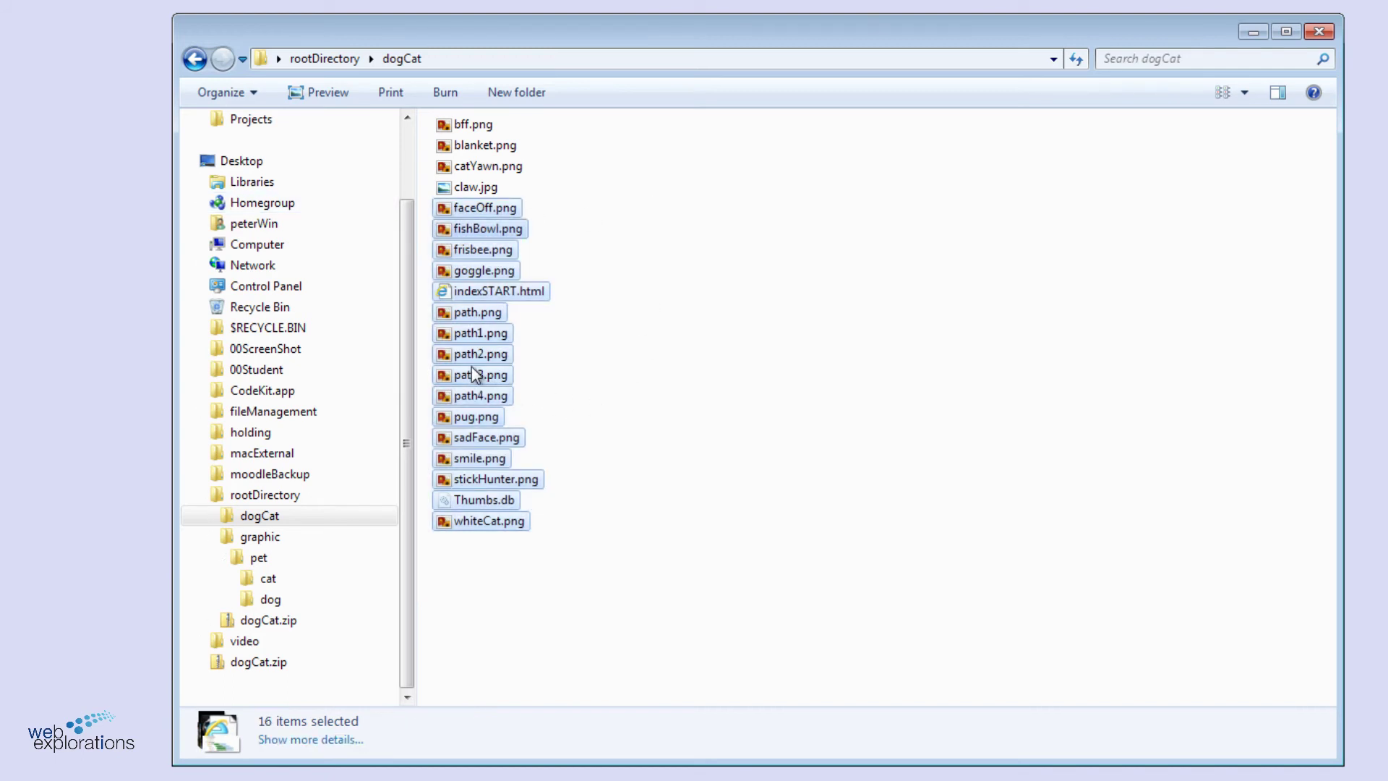
pyautogui.keyDown('ctrl'); pyautogui.click(459, 335); pyautogui.keyUp('ctrl')
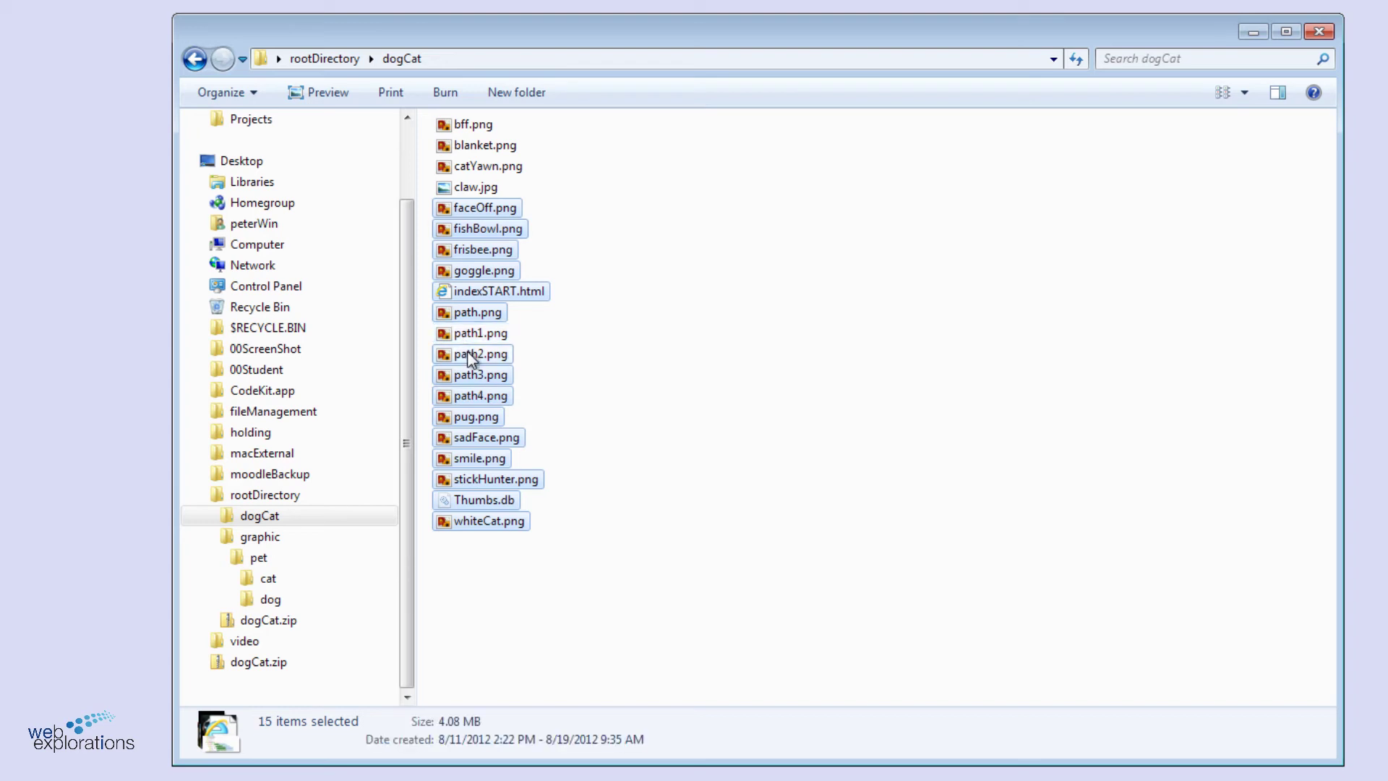
pyautogui.keyDown('ctrl'); pyautogui.click(475, 375); pyautogui.keyUp('ctrl')
pyautogui.keyDown('ctrl'); pyautogui.click(479, 394); pyautogui.keyUp('ctrl')
pyautogui.keyDown('ctrl'); pyautogui.click(483, 426); pyautogui.keyUp('ctrl')
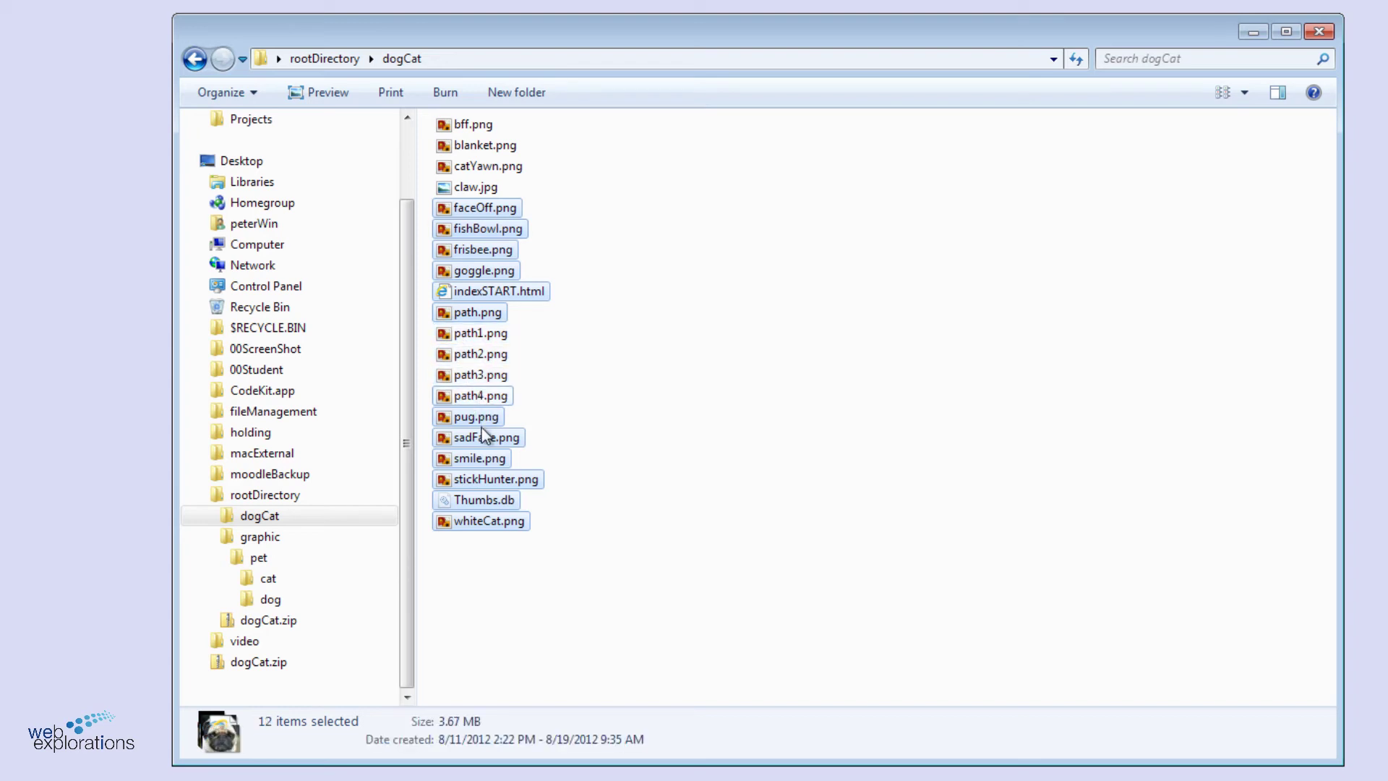
# Switch to Details, then Large icons view, and clear the remaining selection
pyautogui.click(1232, 93)
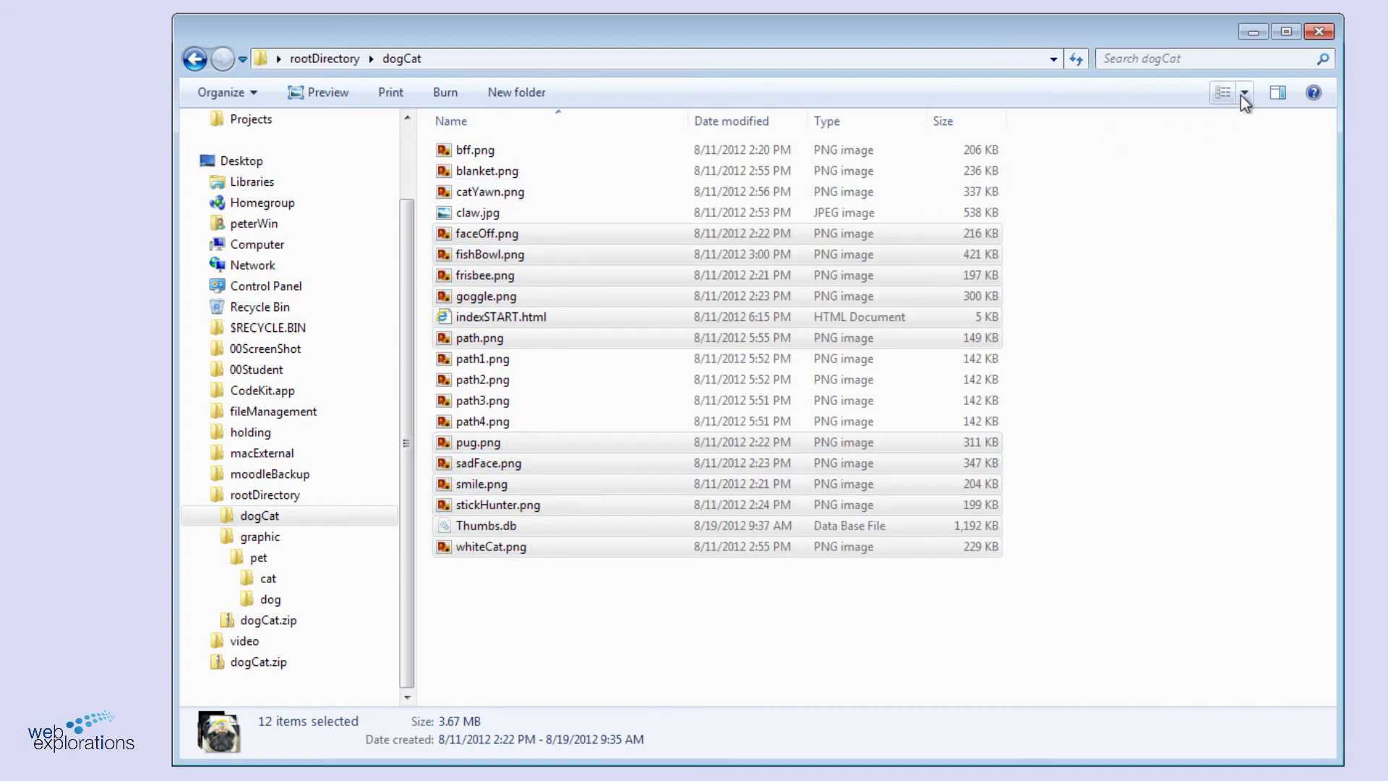
pyautogui.click(1244, 95)
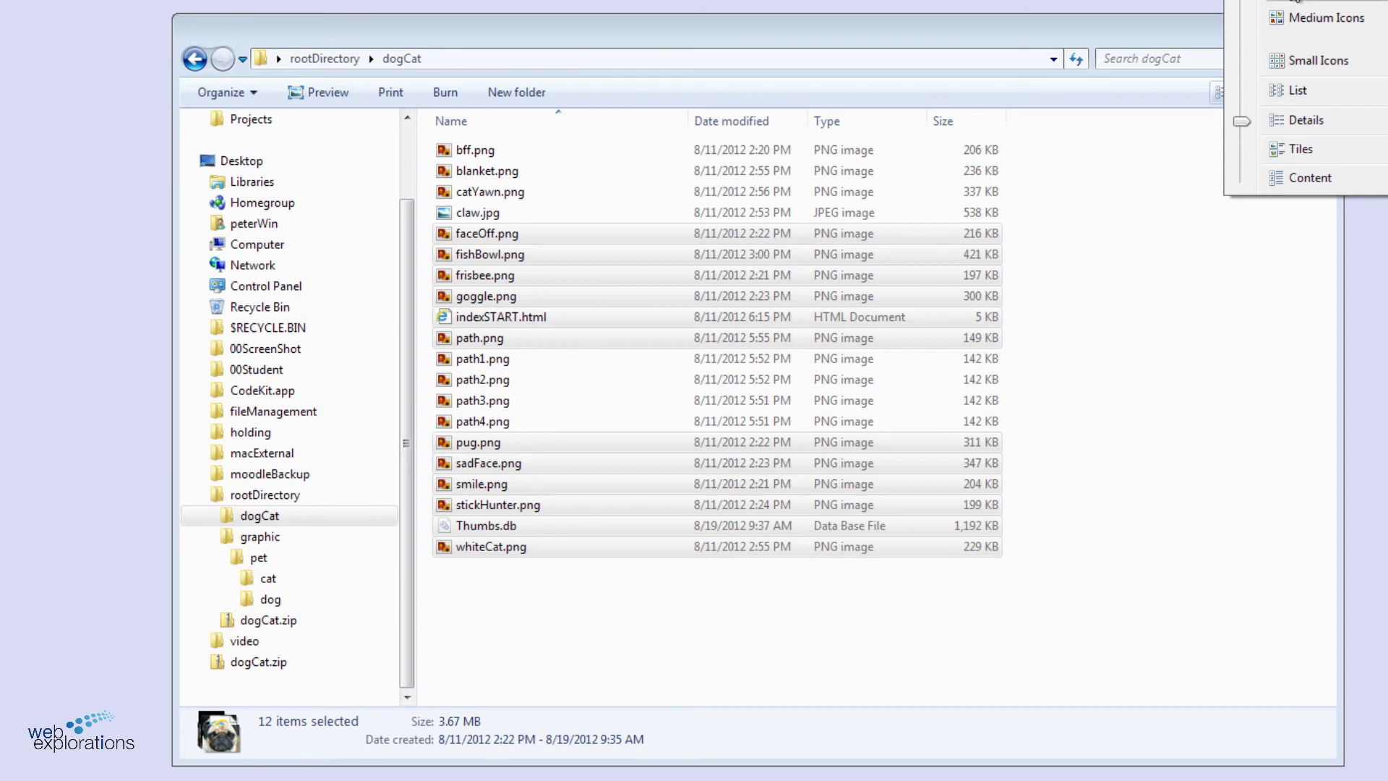
pyautogui.click(1302, 3)
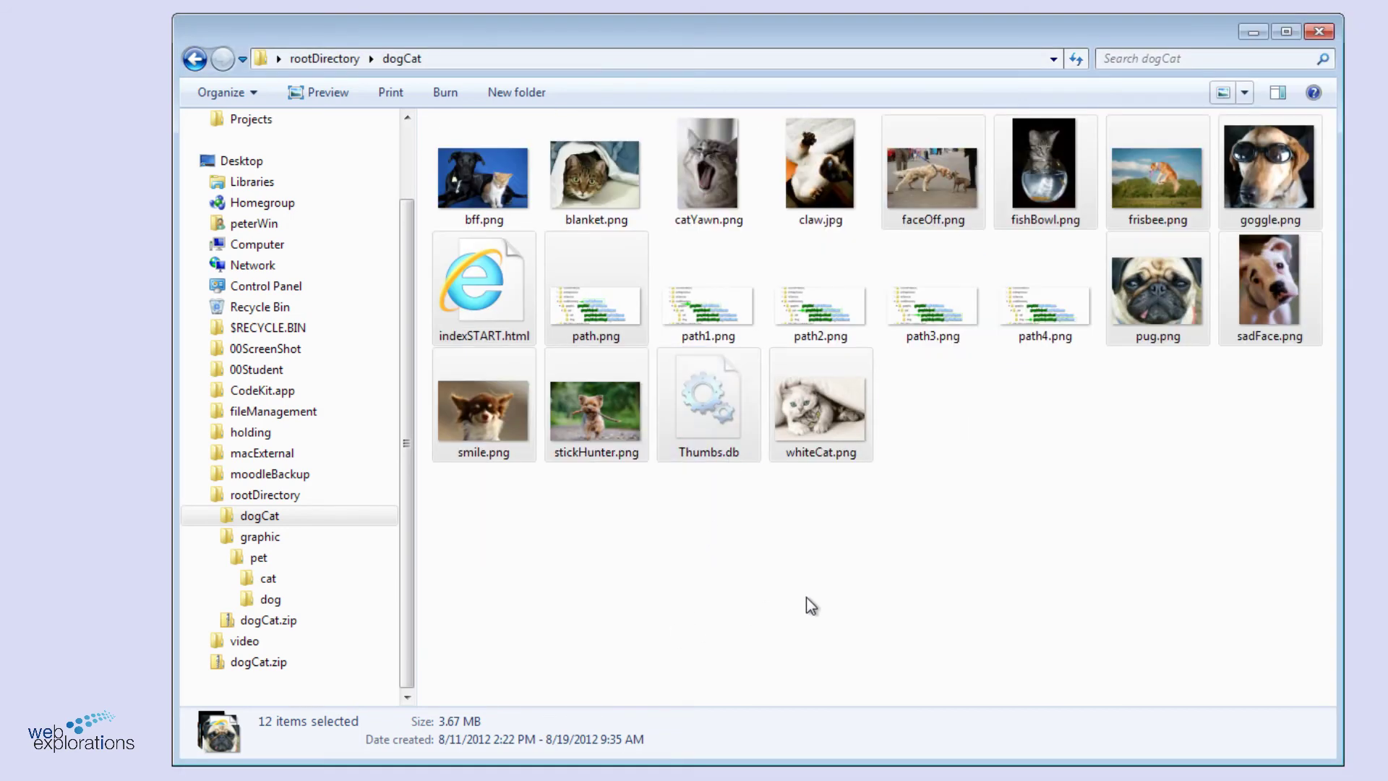
pyautogui.keyDown('ctrl'); pyautogui.click(588, 266); pyautogui.keyUp('ctrl')
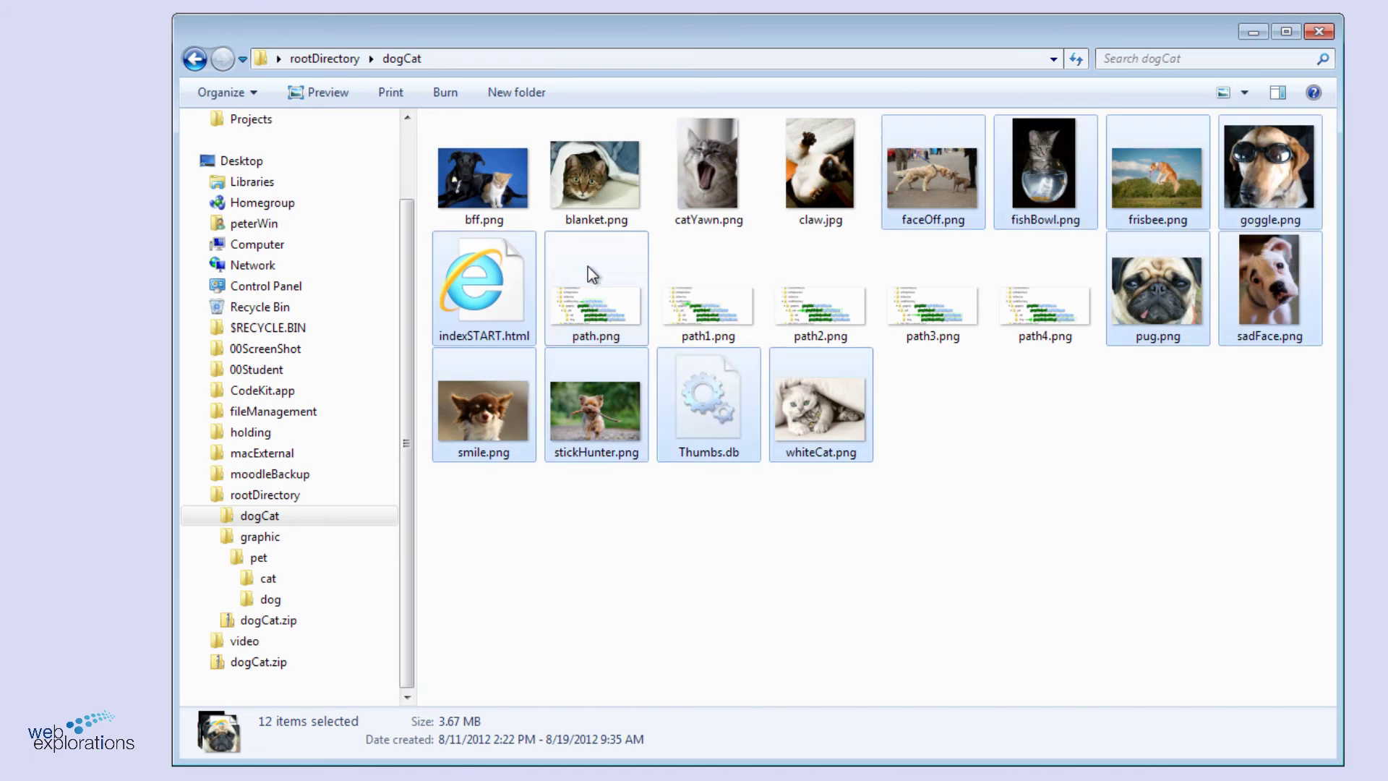
pyautogui.keyDown('ctrl'); pyautogui.click(483, 268); pyautogui.keyUp('ctrl')
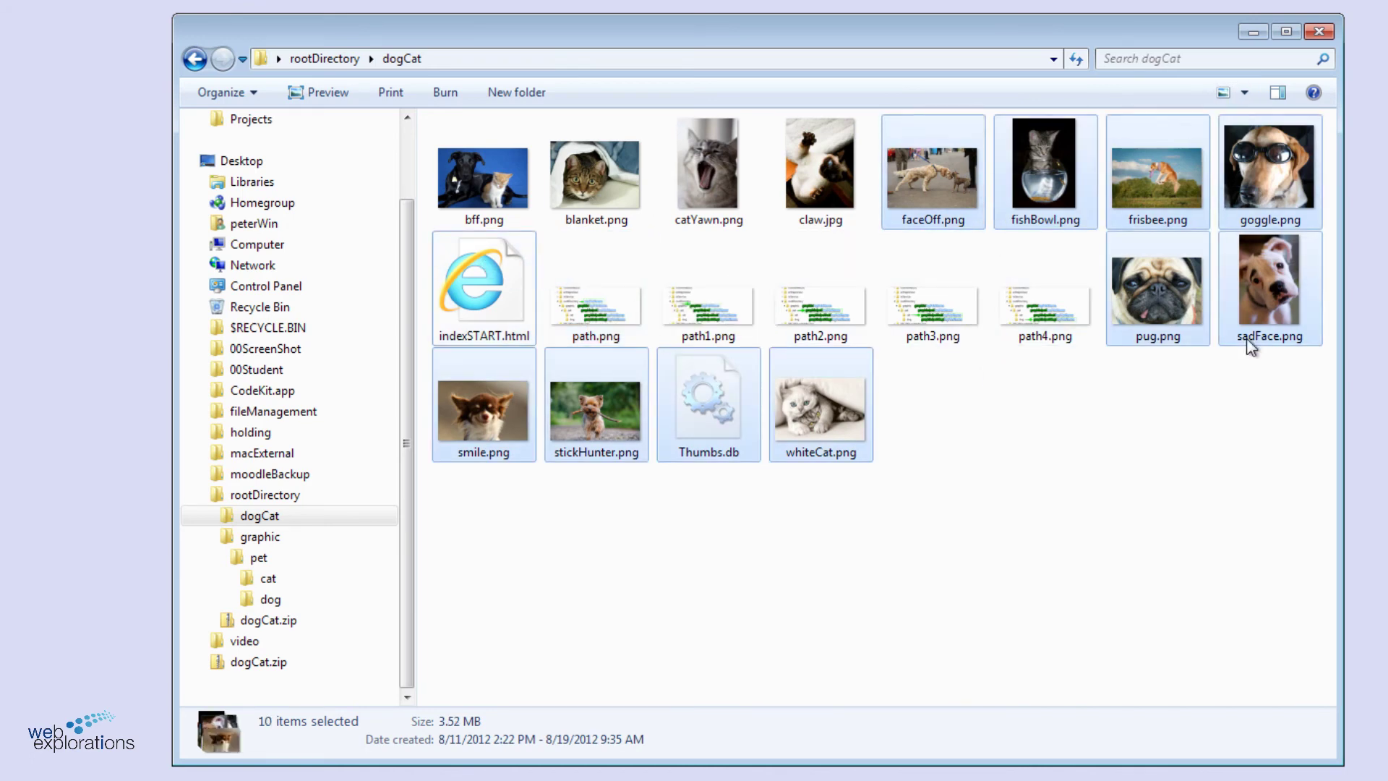
pyautogui.click(657, 553)
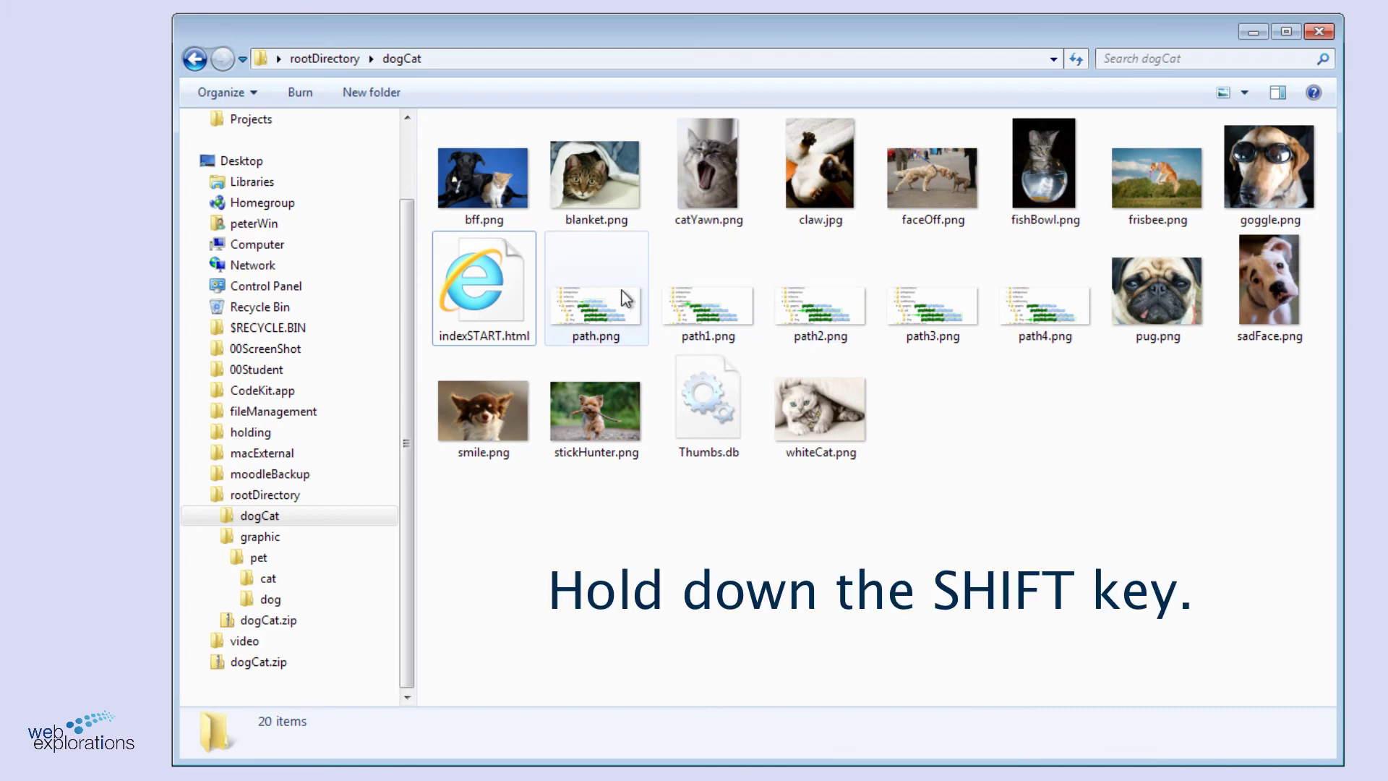
# Select path.png through path4.png, toggle path1.png off and back on, then add indexSTART.html
pyautogui.click(598, 308)
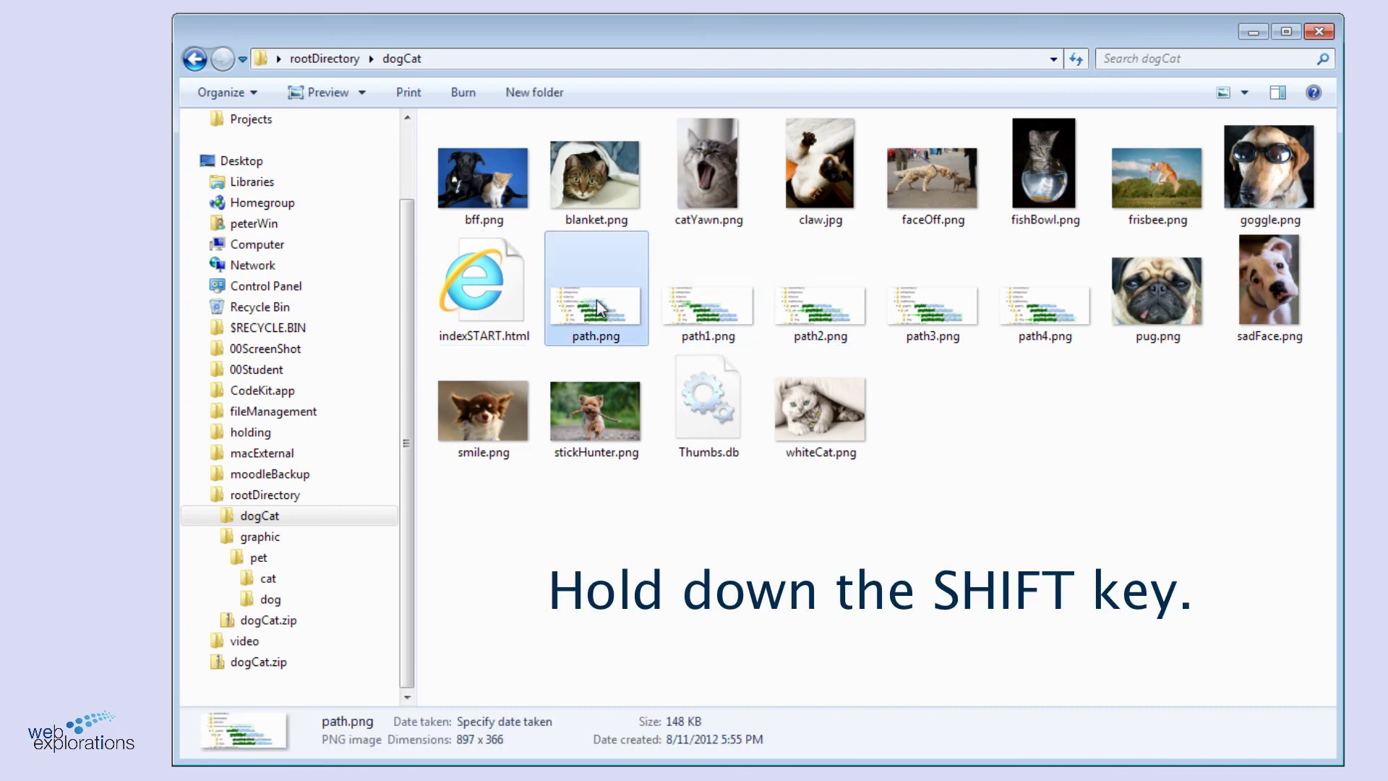
pyautogui.keyDown('shift'); pyautogui.click(1079, 293); pyautogui.keyUp('shift')
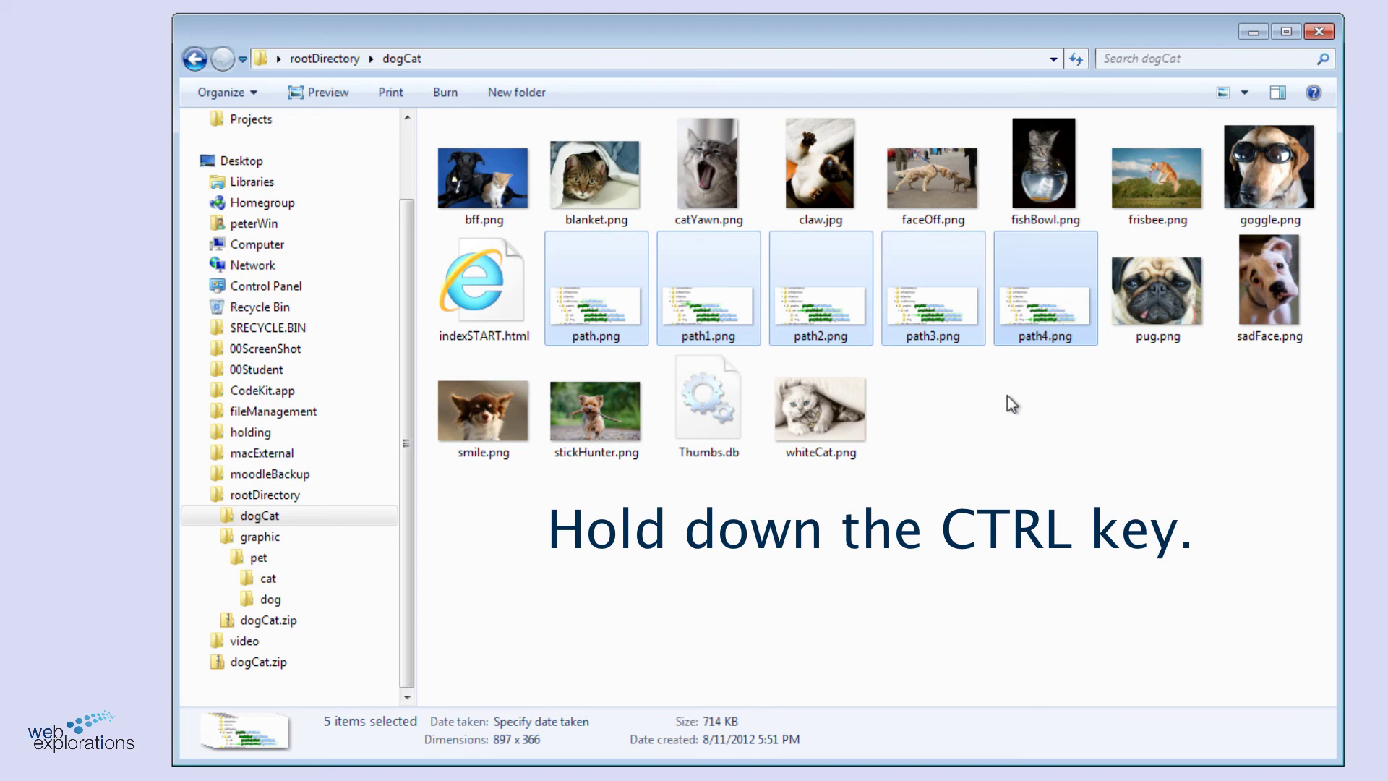
pyautogui.keyDown('ctrl'); pyautogui.click(700, 289); pyautogui.keyUp('ctrl')
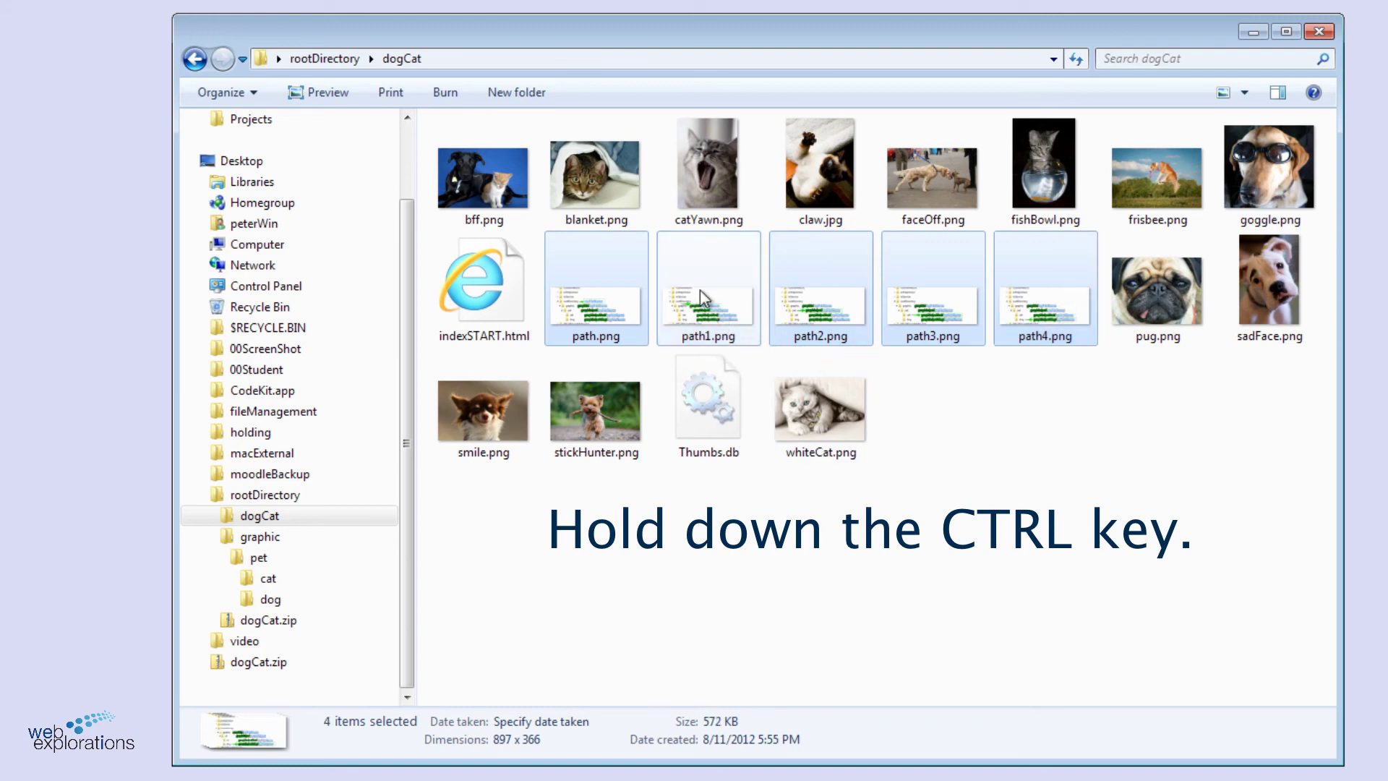
pyautogui.keyDown('ctrl'); pyautogui.click(700, 289); pyautogui.keyUp('ctrl')
pyautogui.keyDown('ctrl'); pyautogui.click(470, 288); pyautogui.keyUp('ctrl')
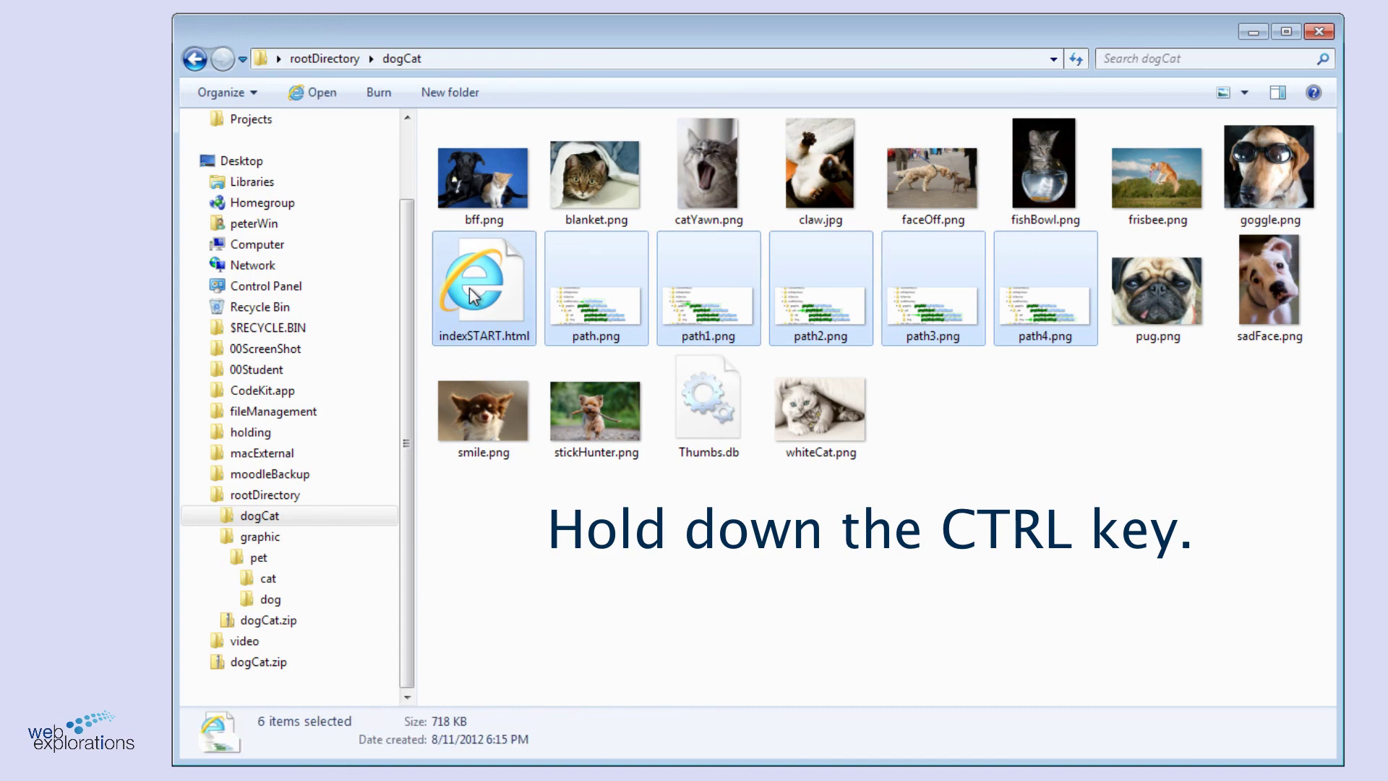